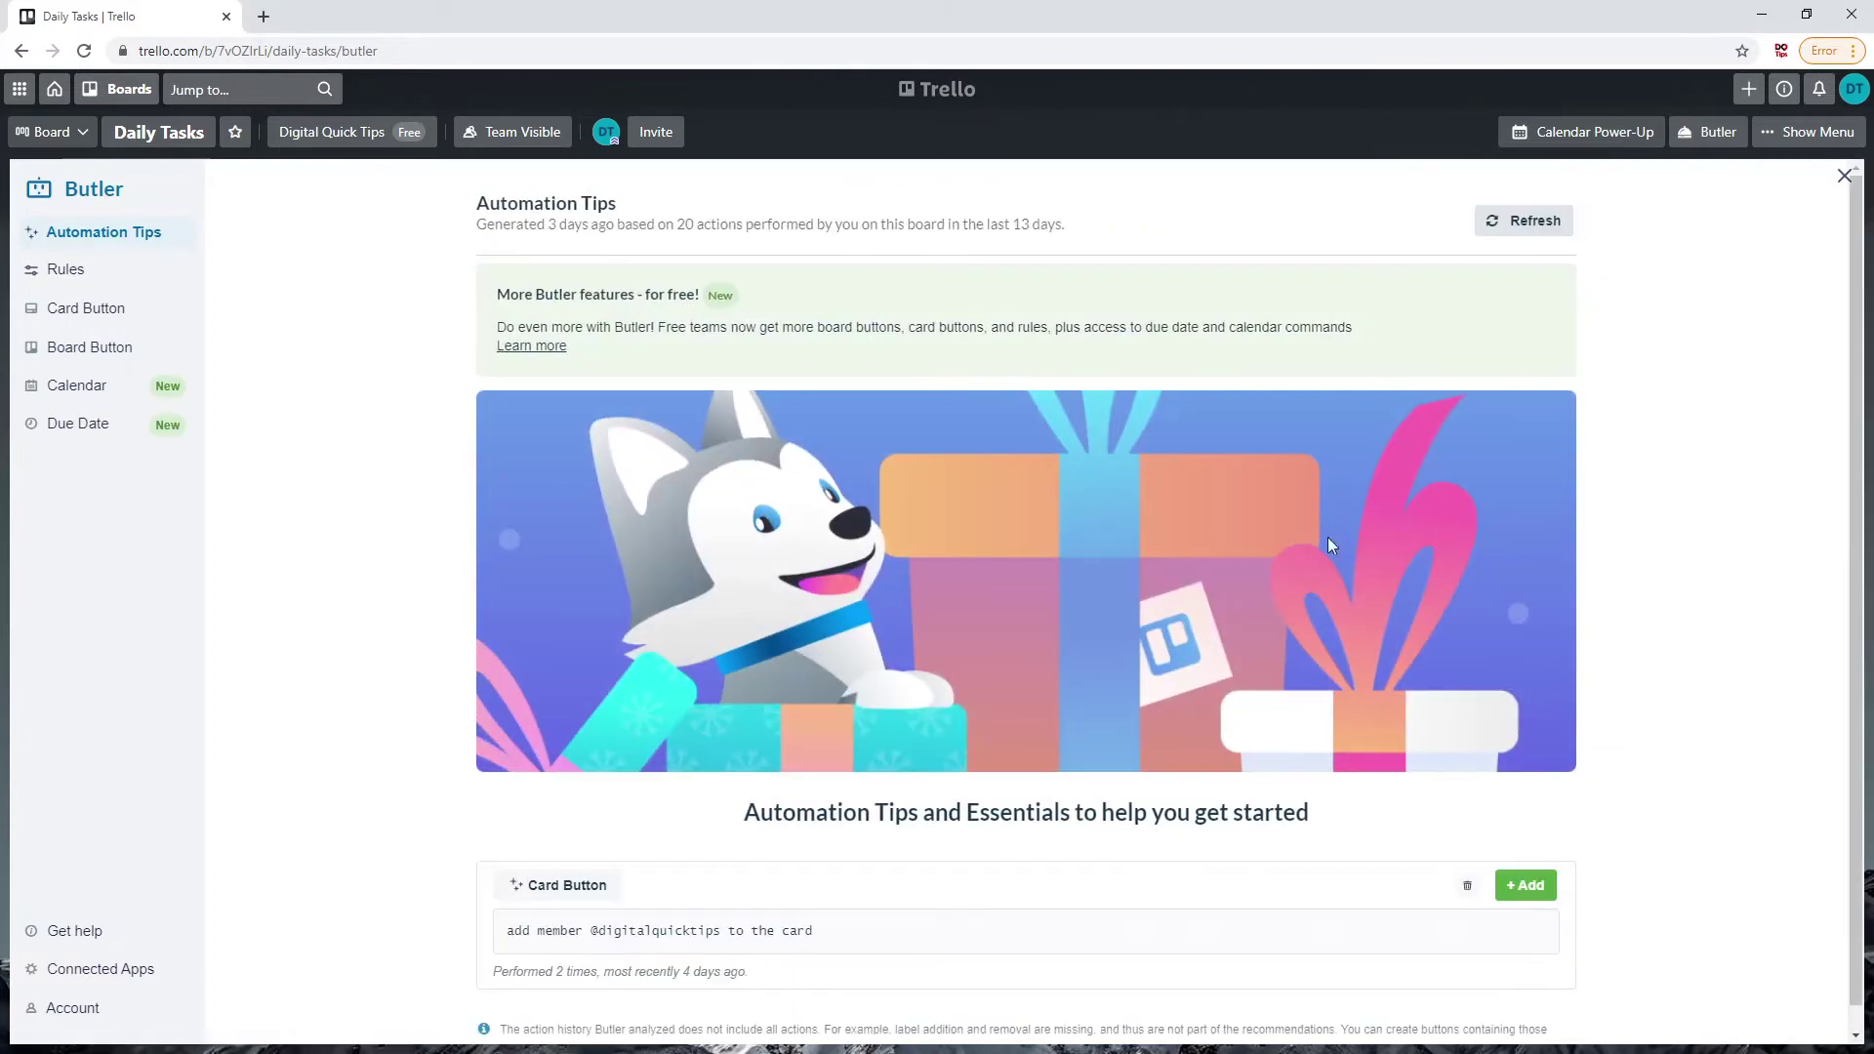
Step: Start a new Butler rule and choose a checklist-based trigger
left_click(65, 277)
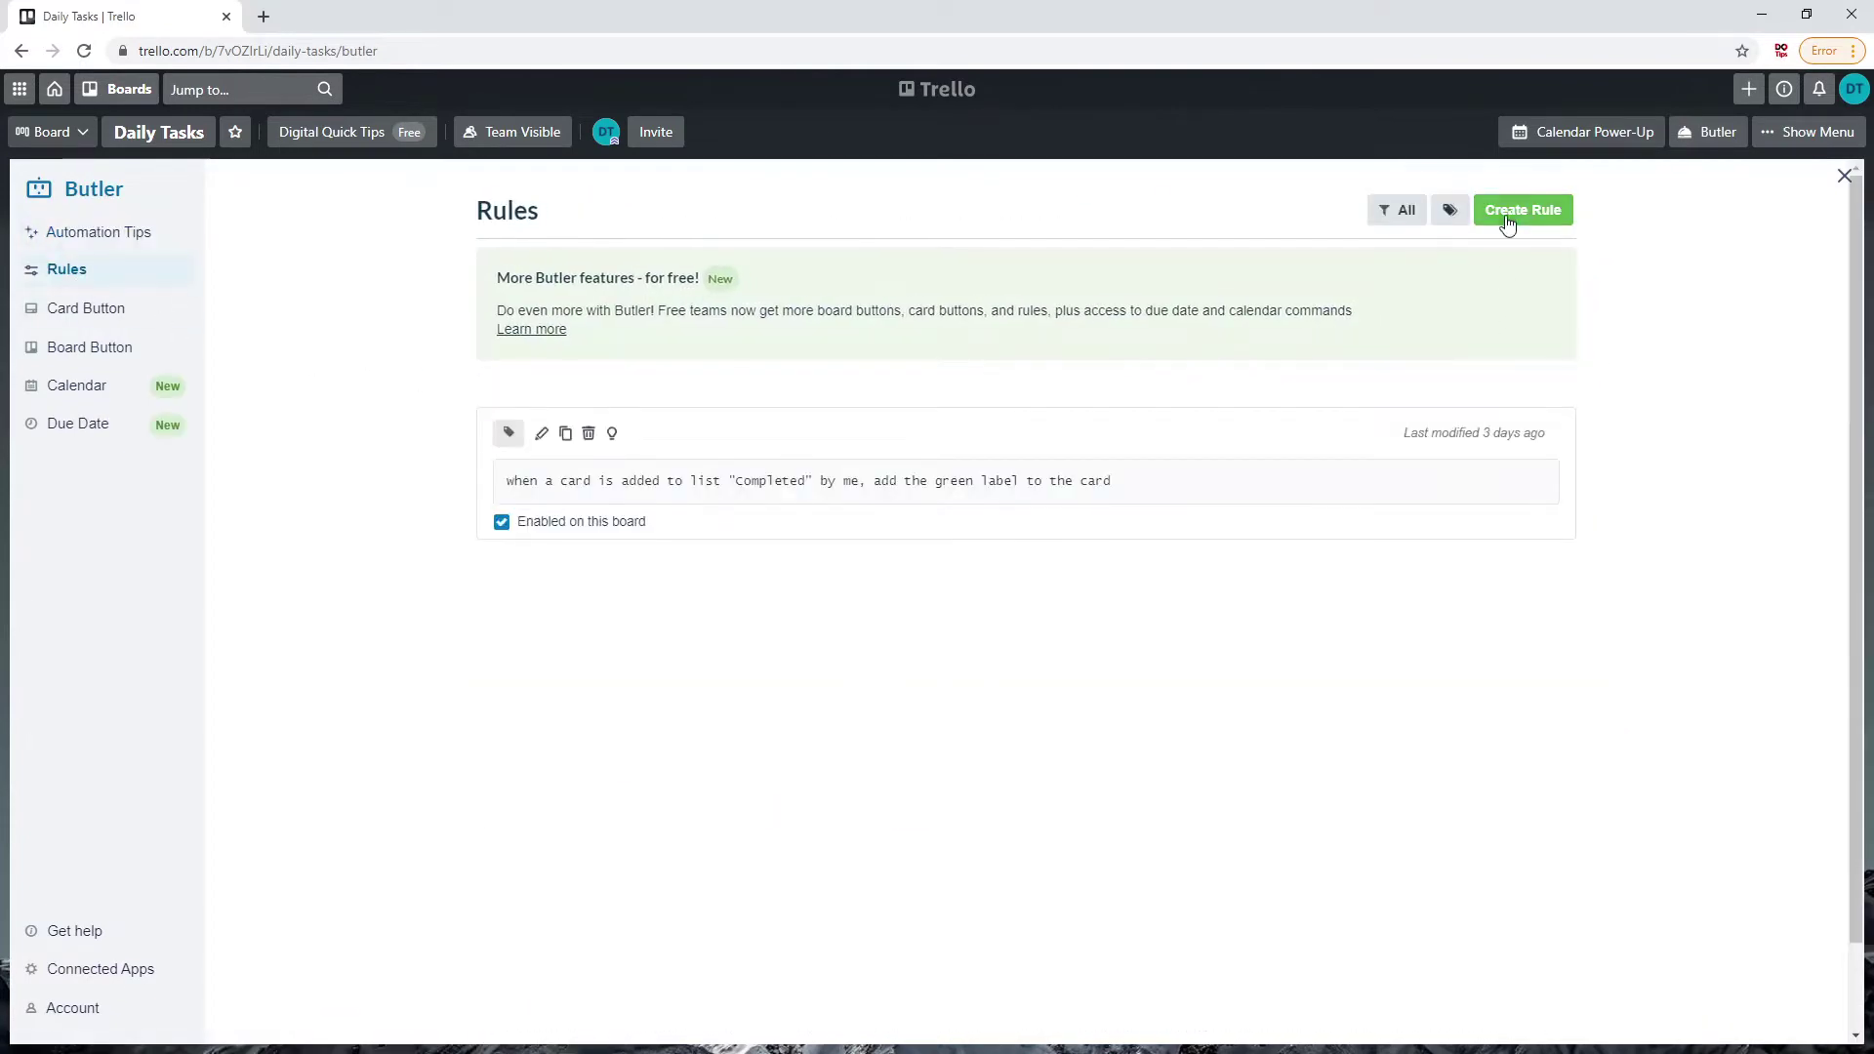
left_click(1525, 213)
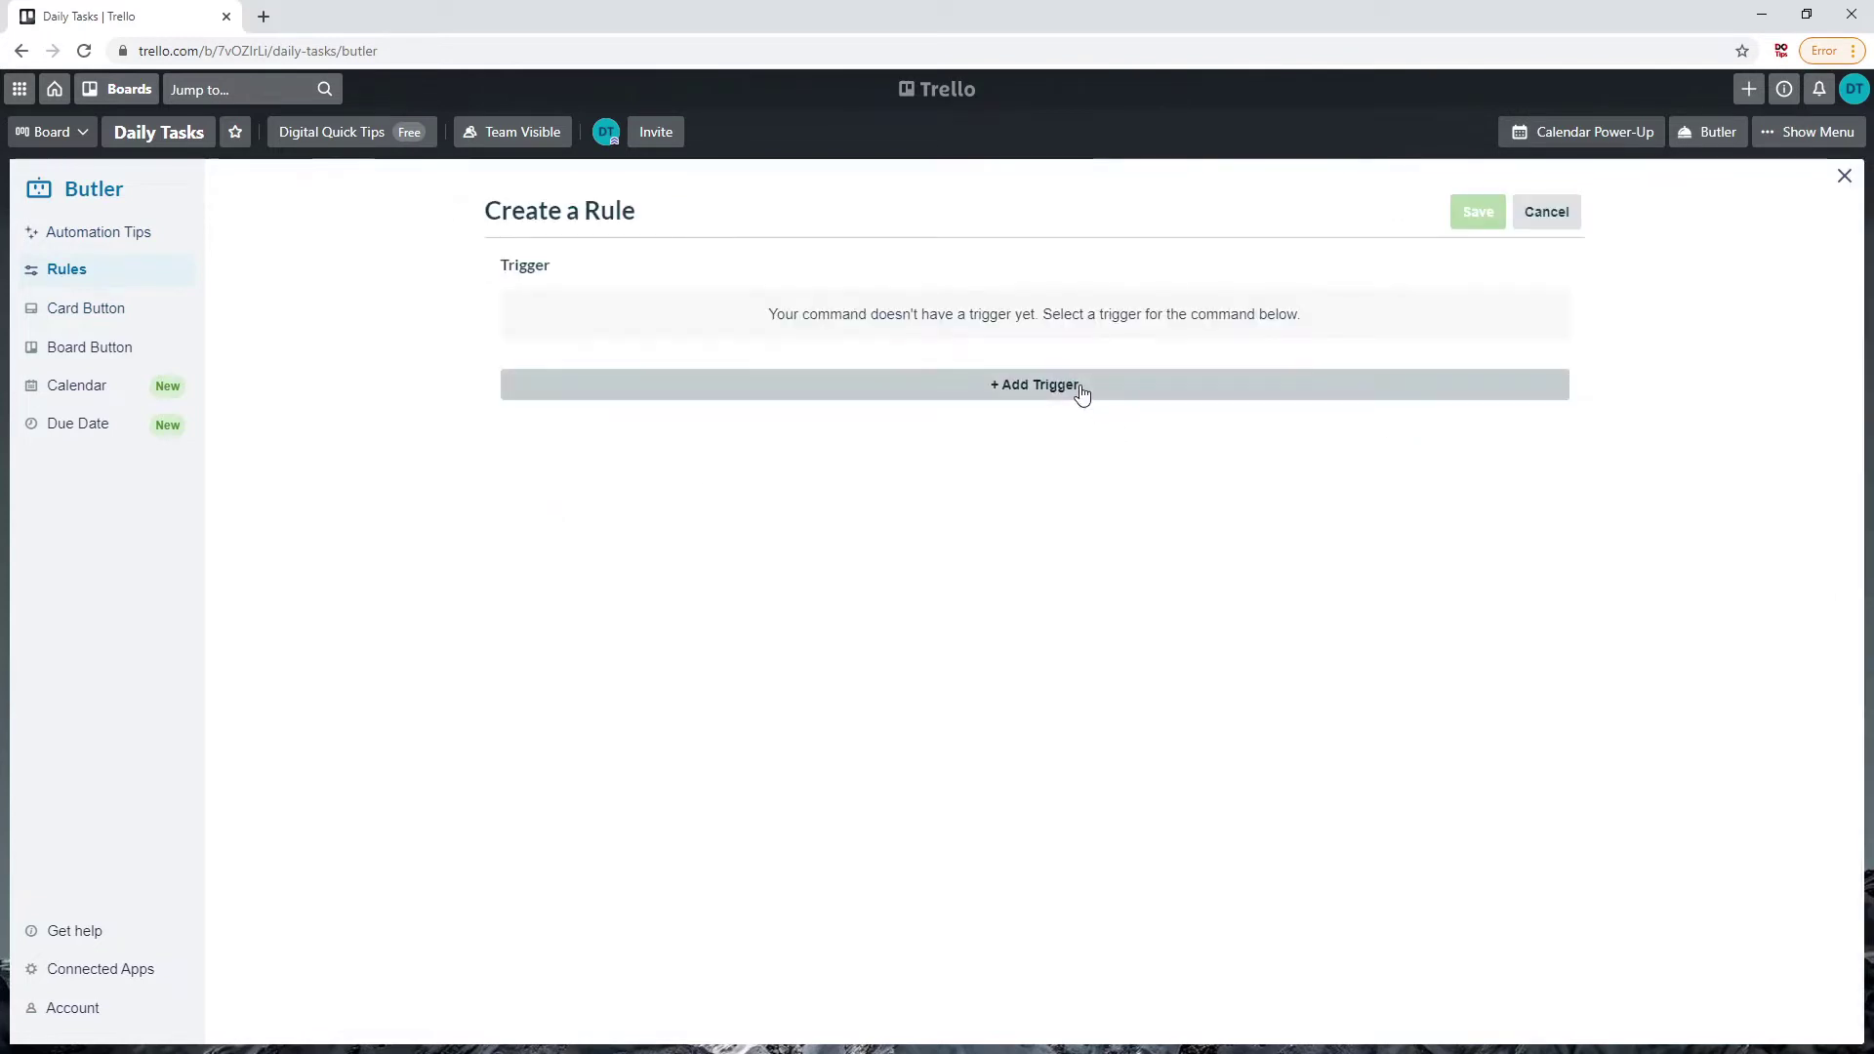
left_click(1081, 391)
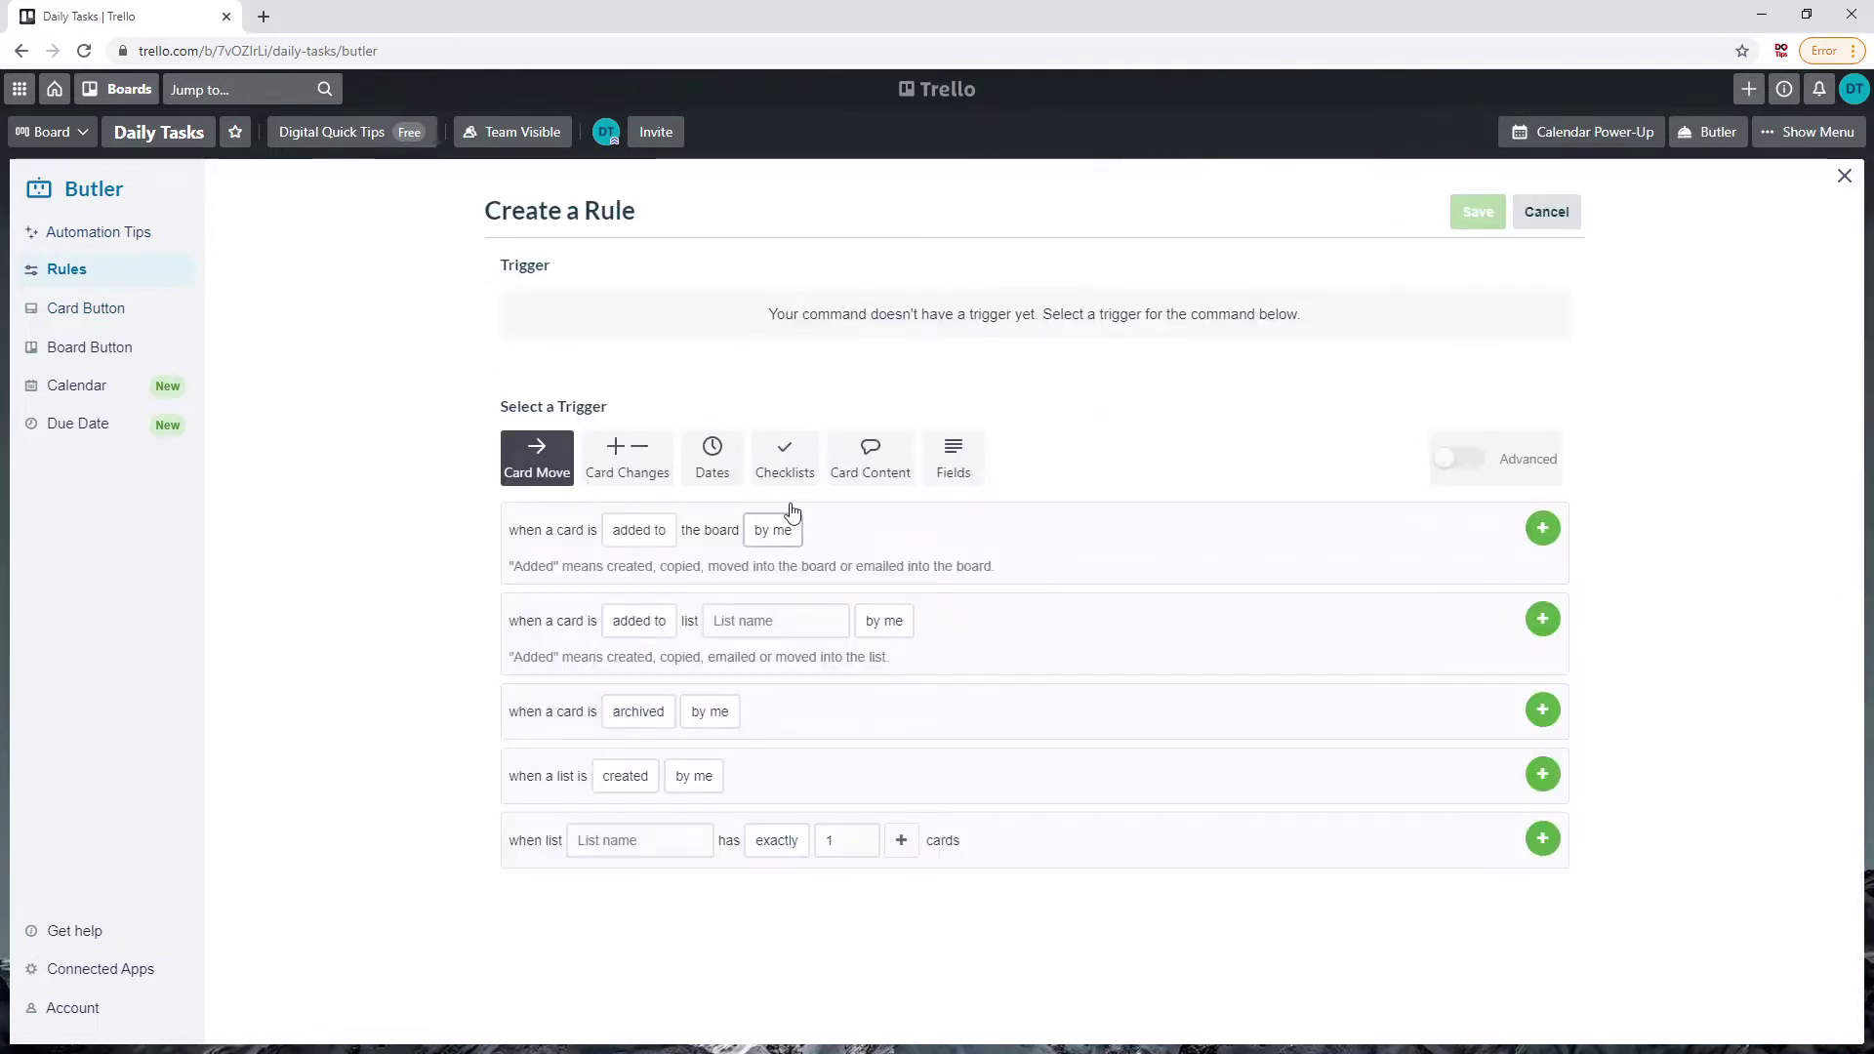
left_click(785, 467)
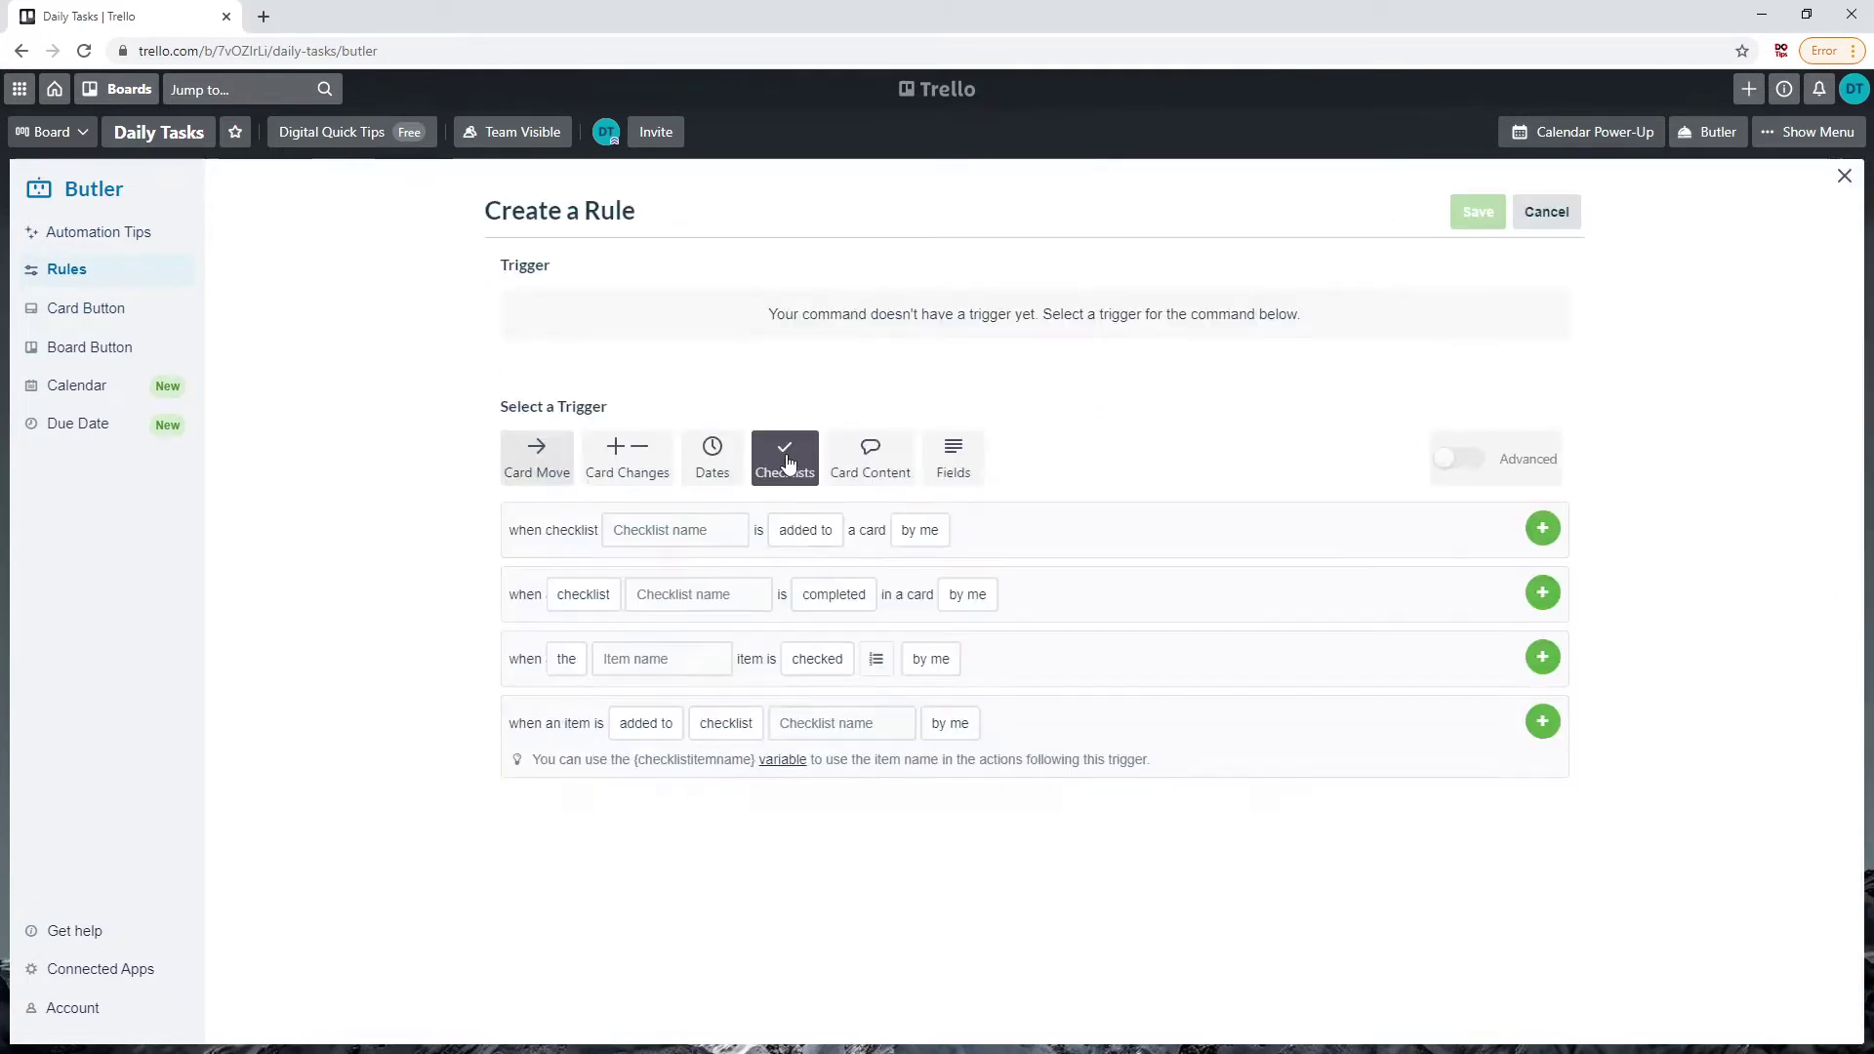
Step: Set the trigger to fire when checklist 'Design Tasks' is added by anyone
left_click(685, 530)
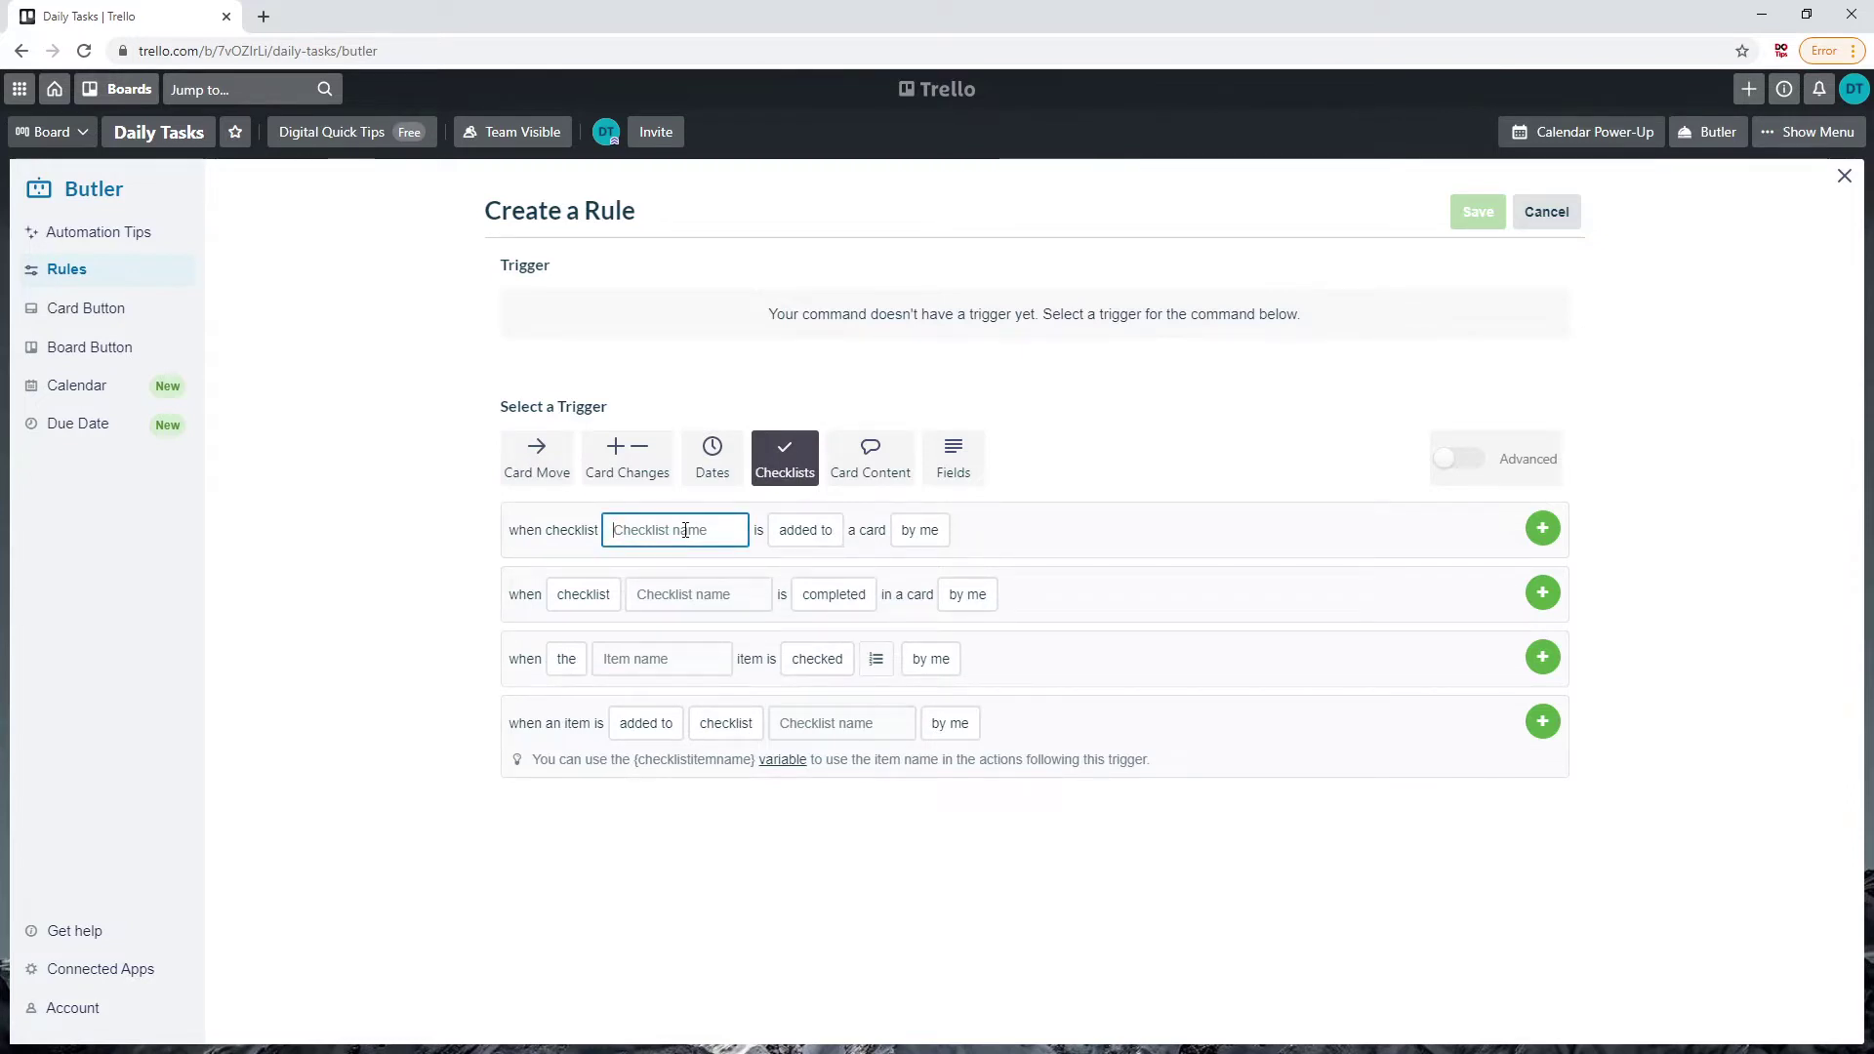
type("Design Tasks")
left_click(805, 530)
left_click(583, 528)
left_click(803, 532)
left_click(926, 543)
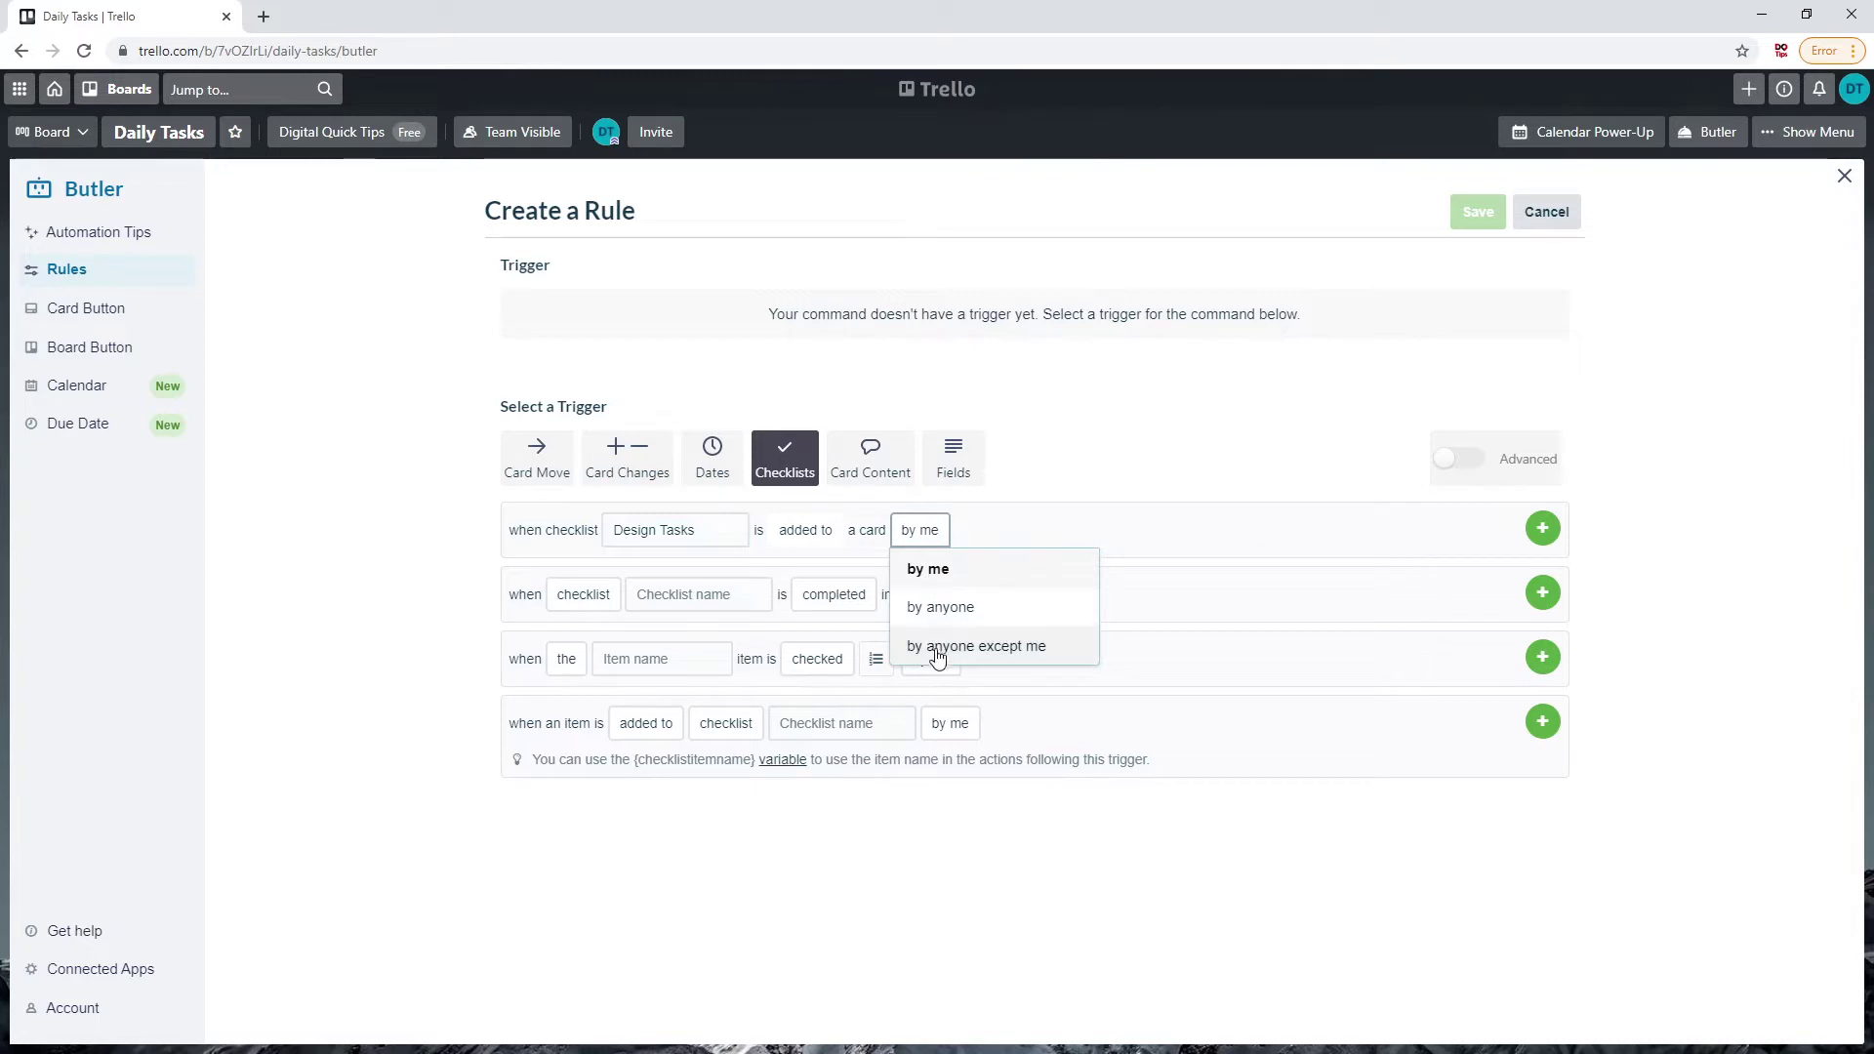
left_click(940, 613)
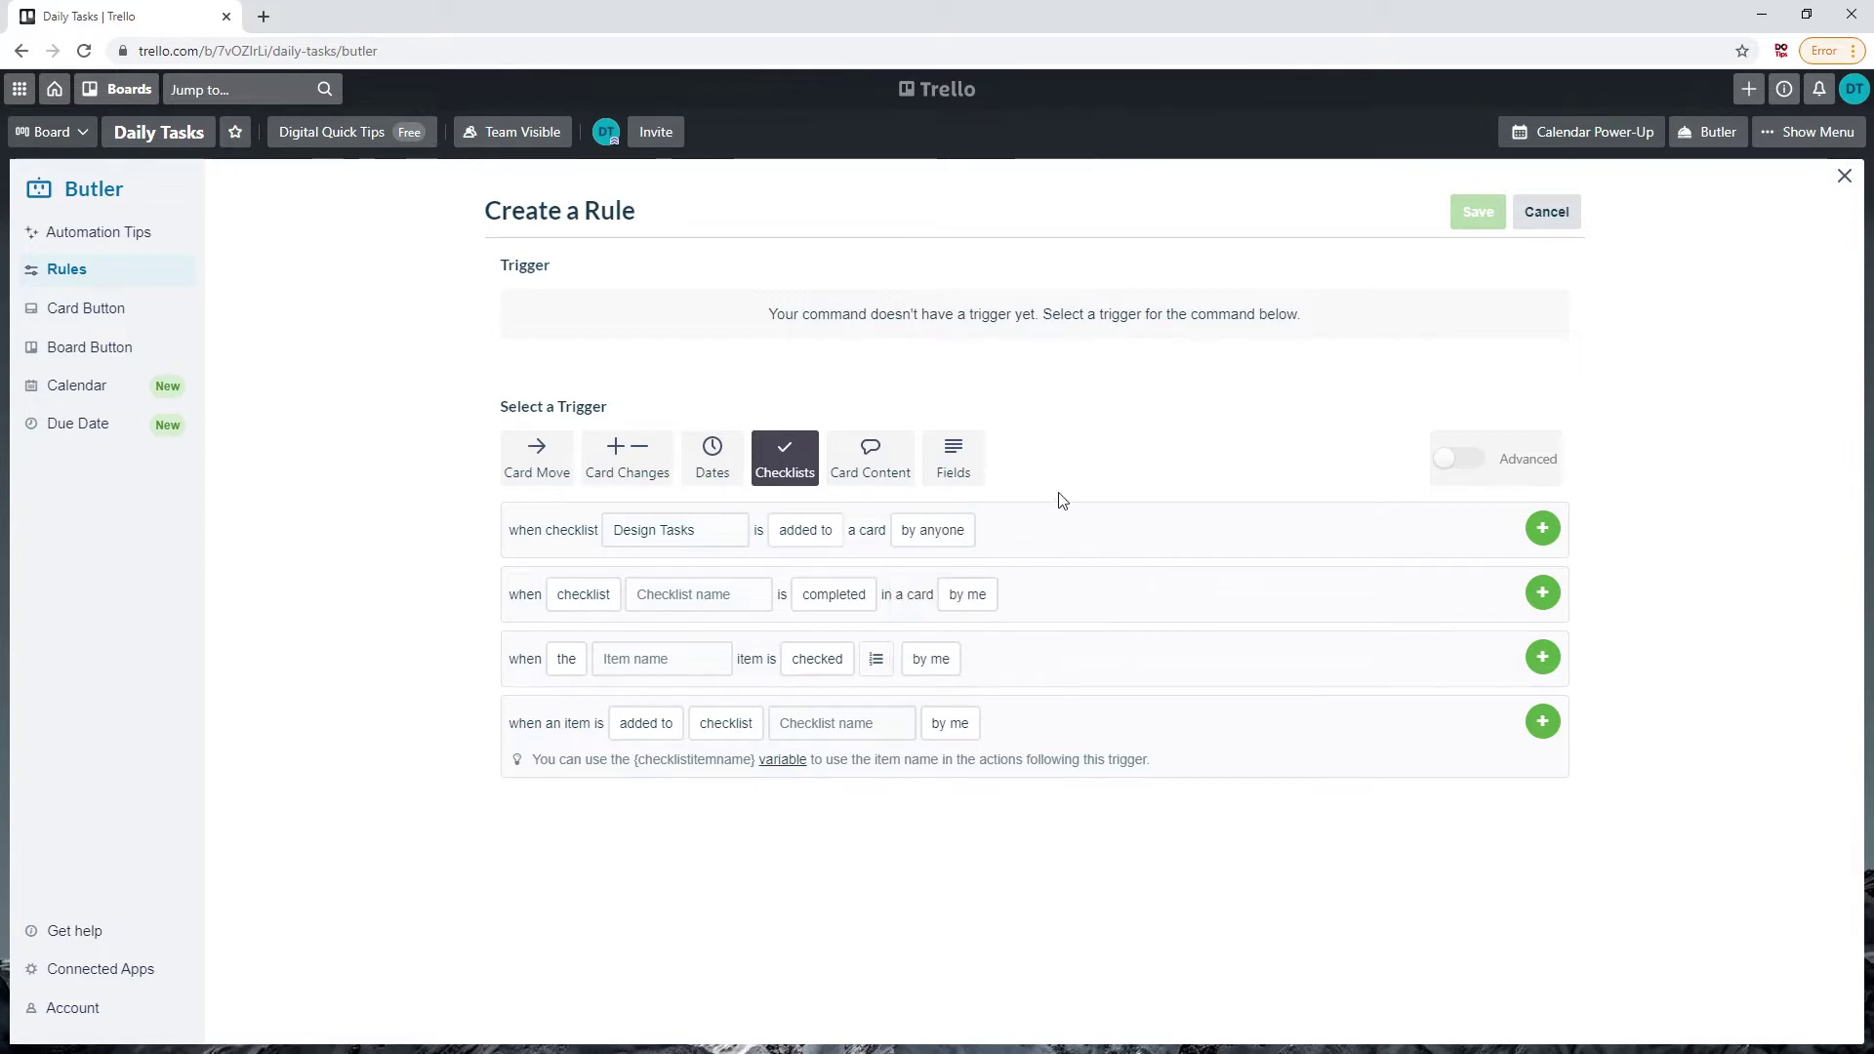
Step: Add the Design Tasks trigger, then an action setting the card due in 5 days
left_click(1539, 542)
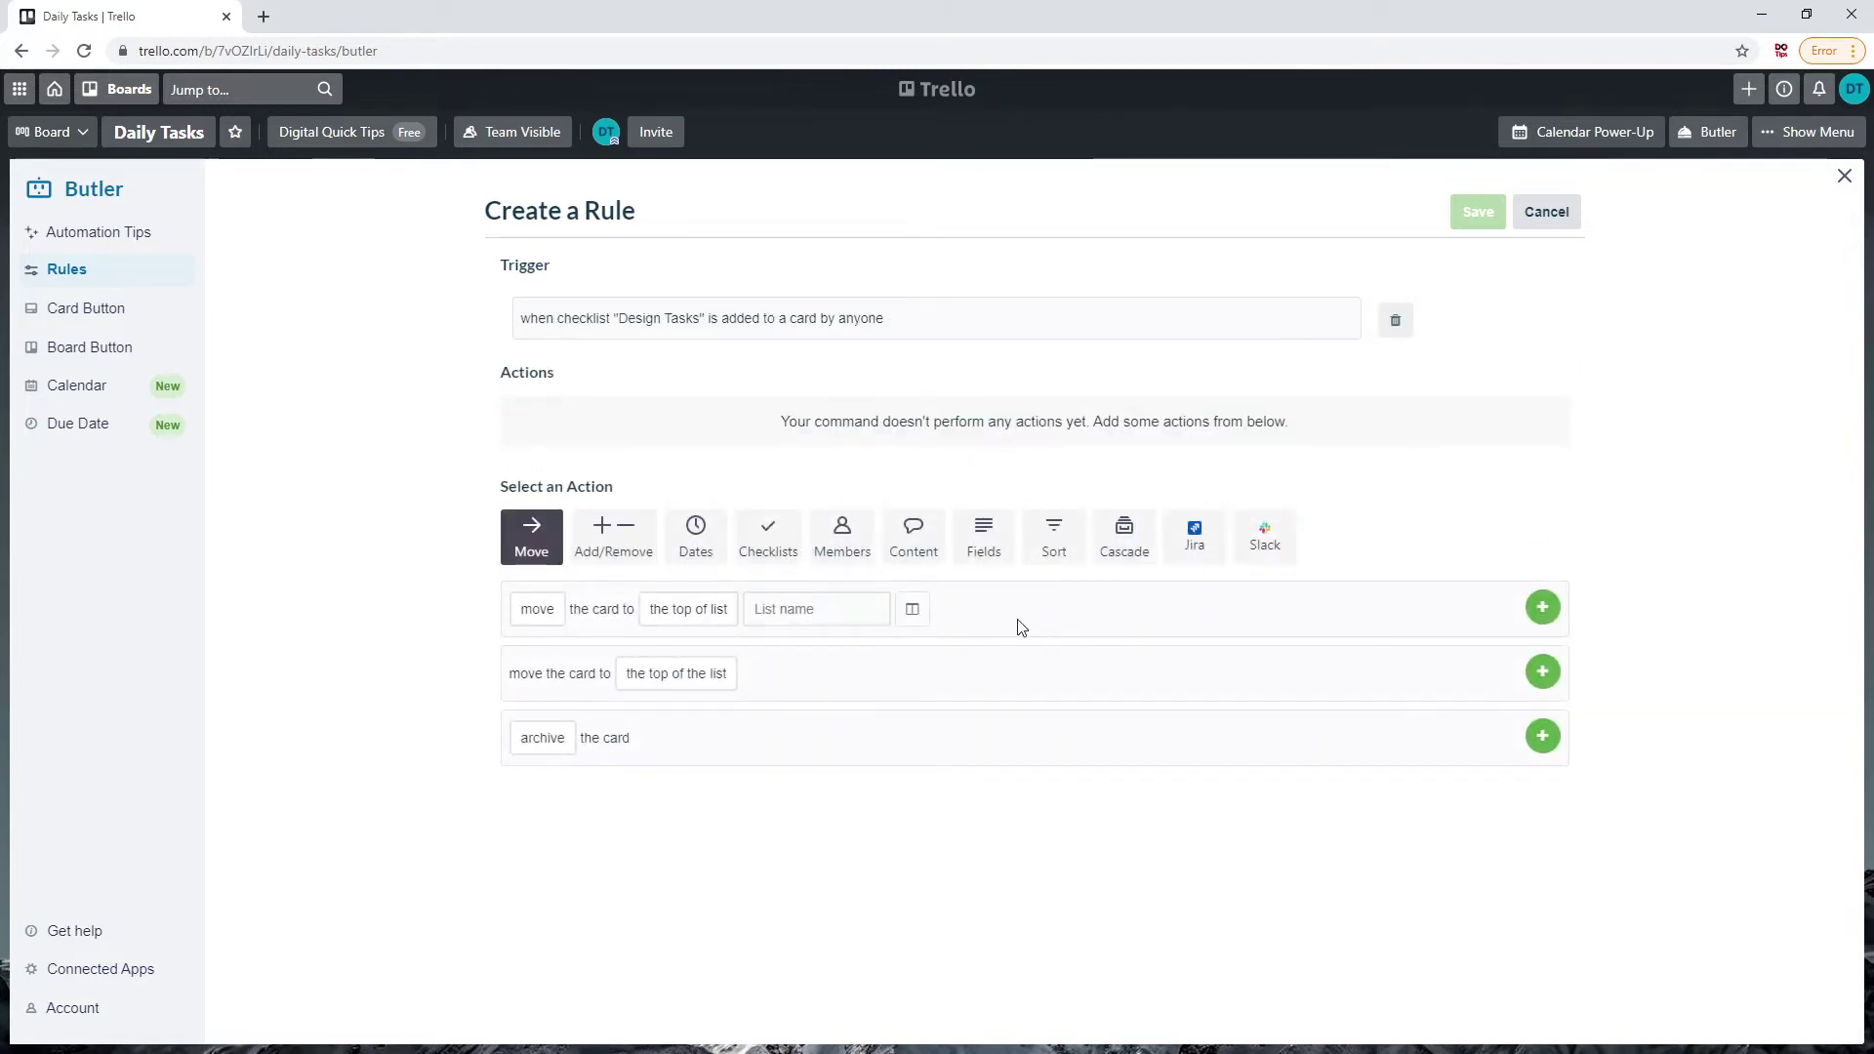
left_click(696, 532)
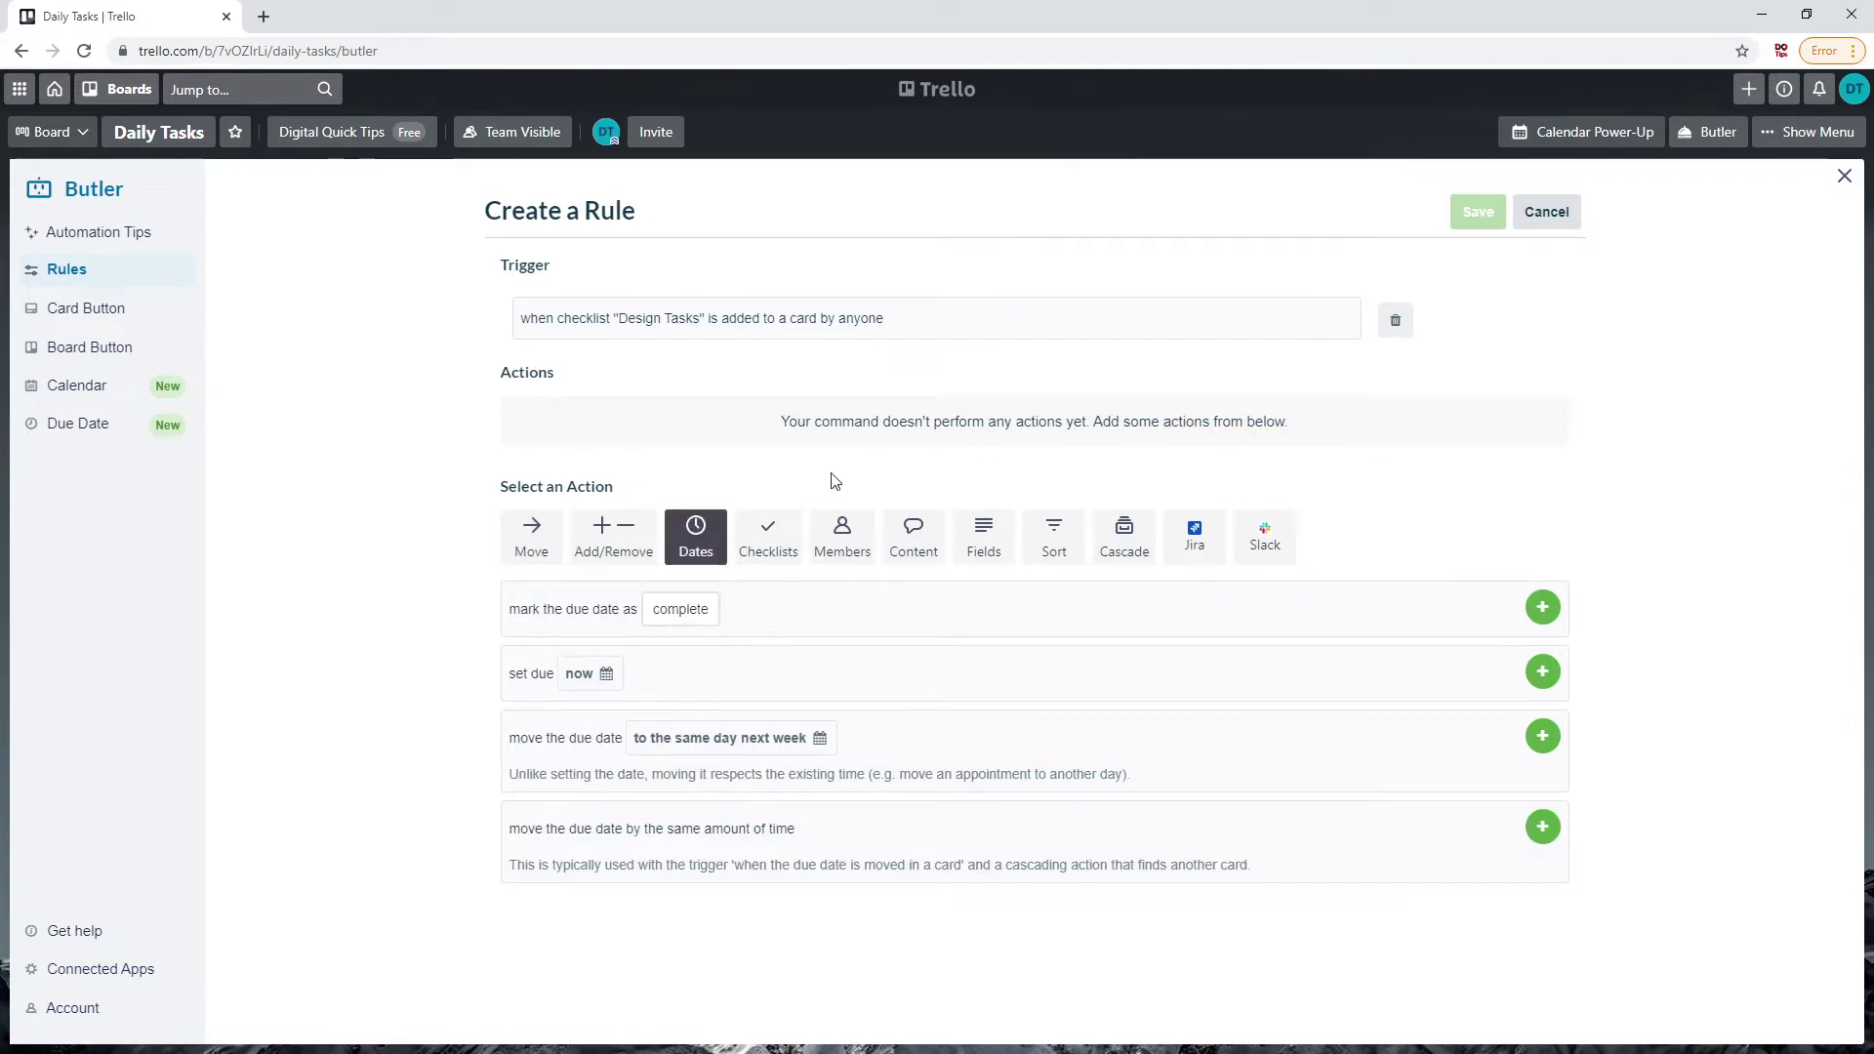
left_click(597, 675)
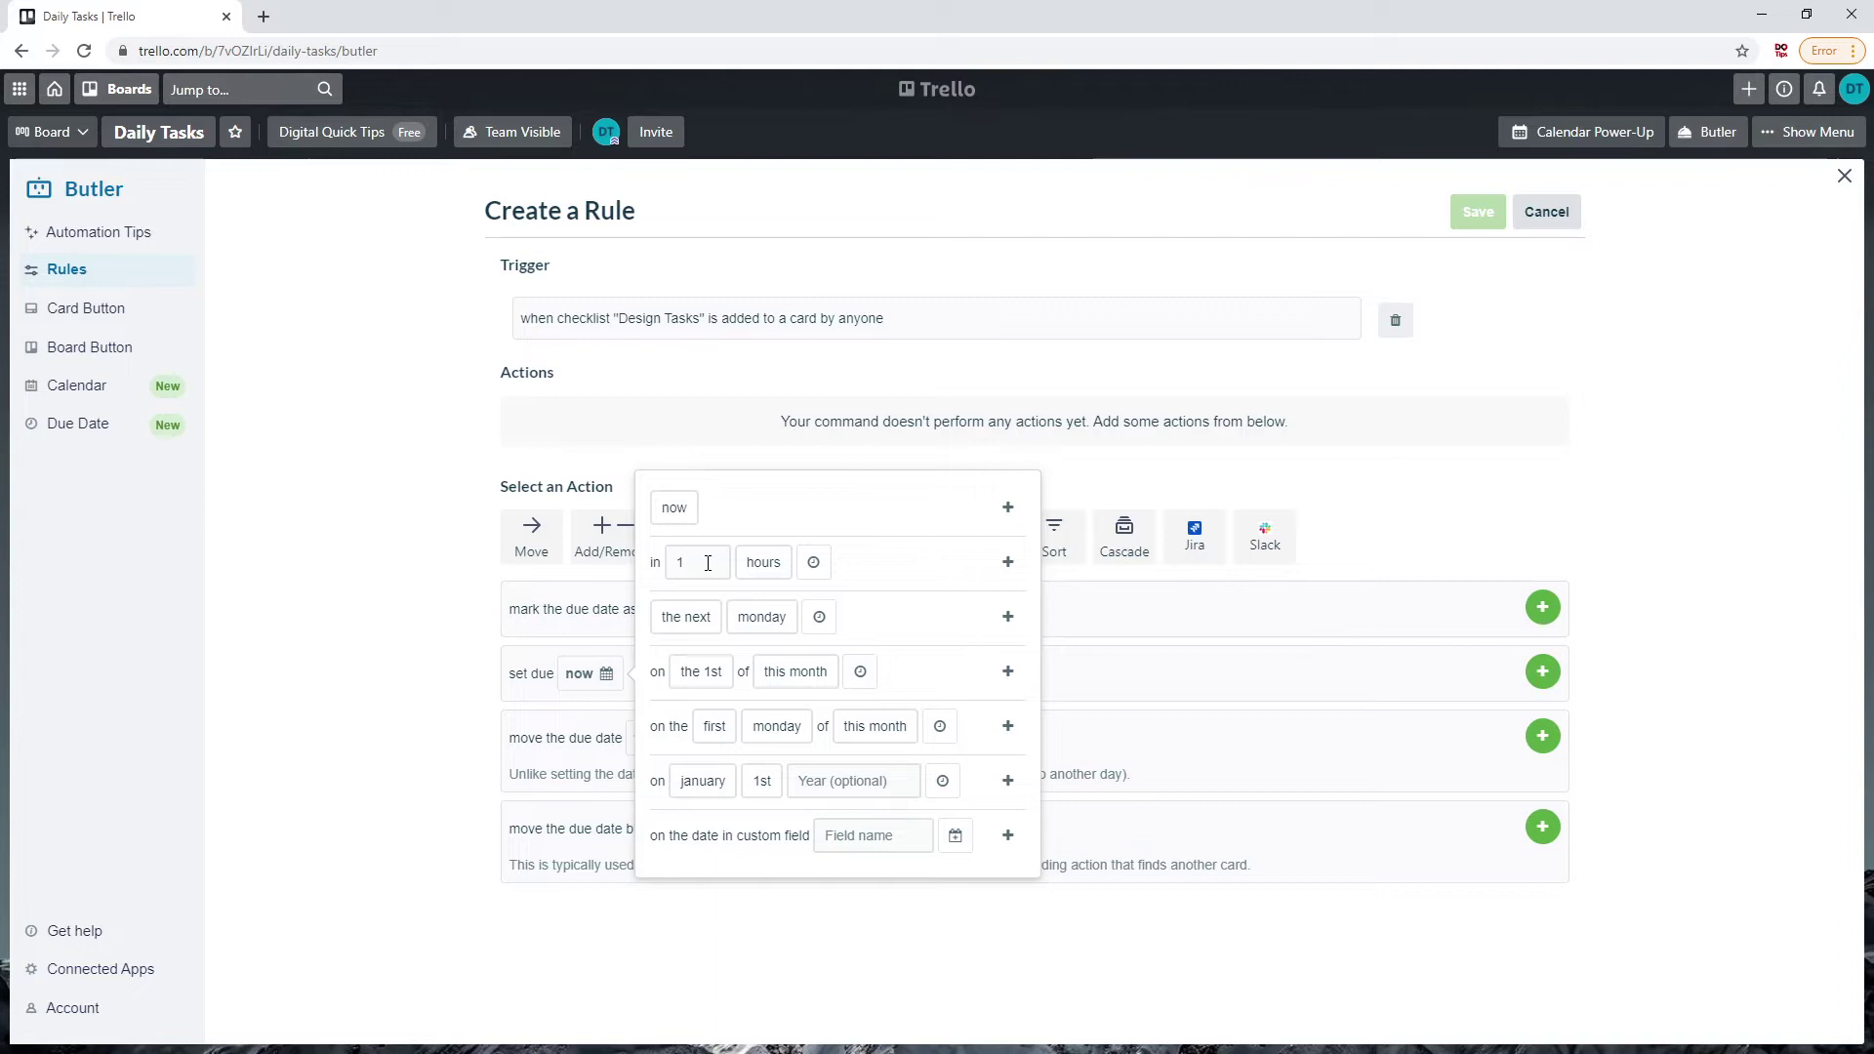
double_click(713, 567)
type("5")
left_click(791, 574)
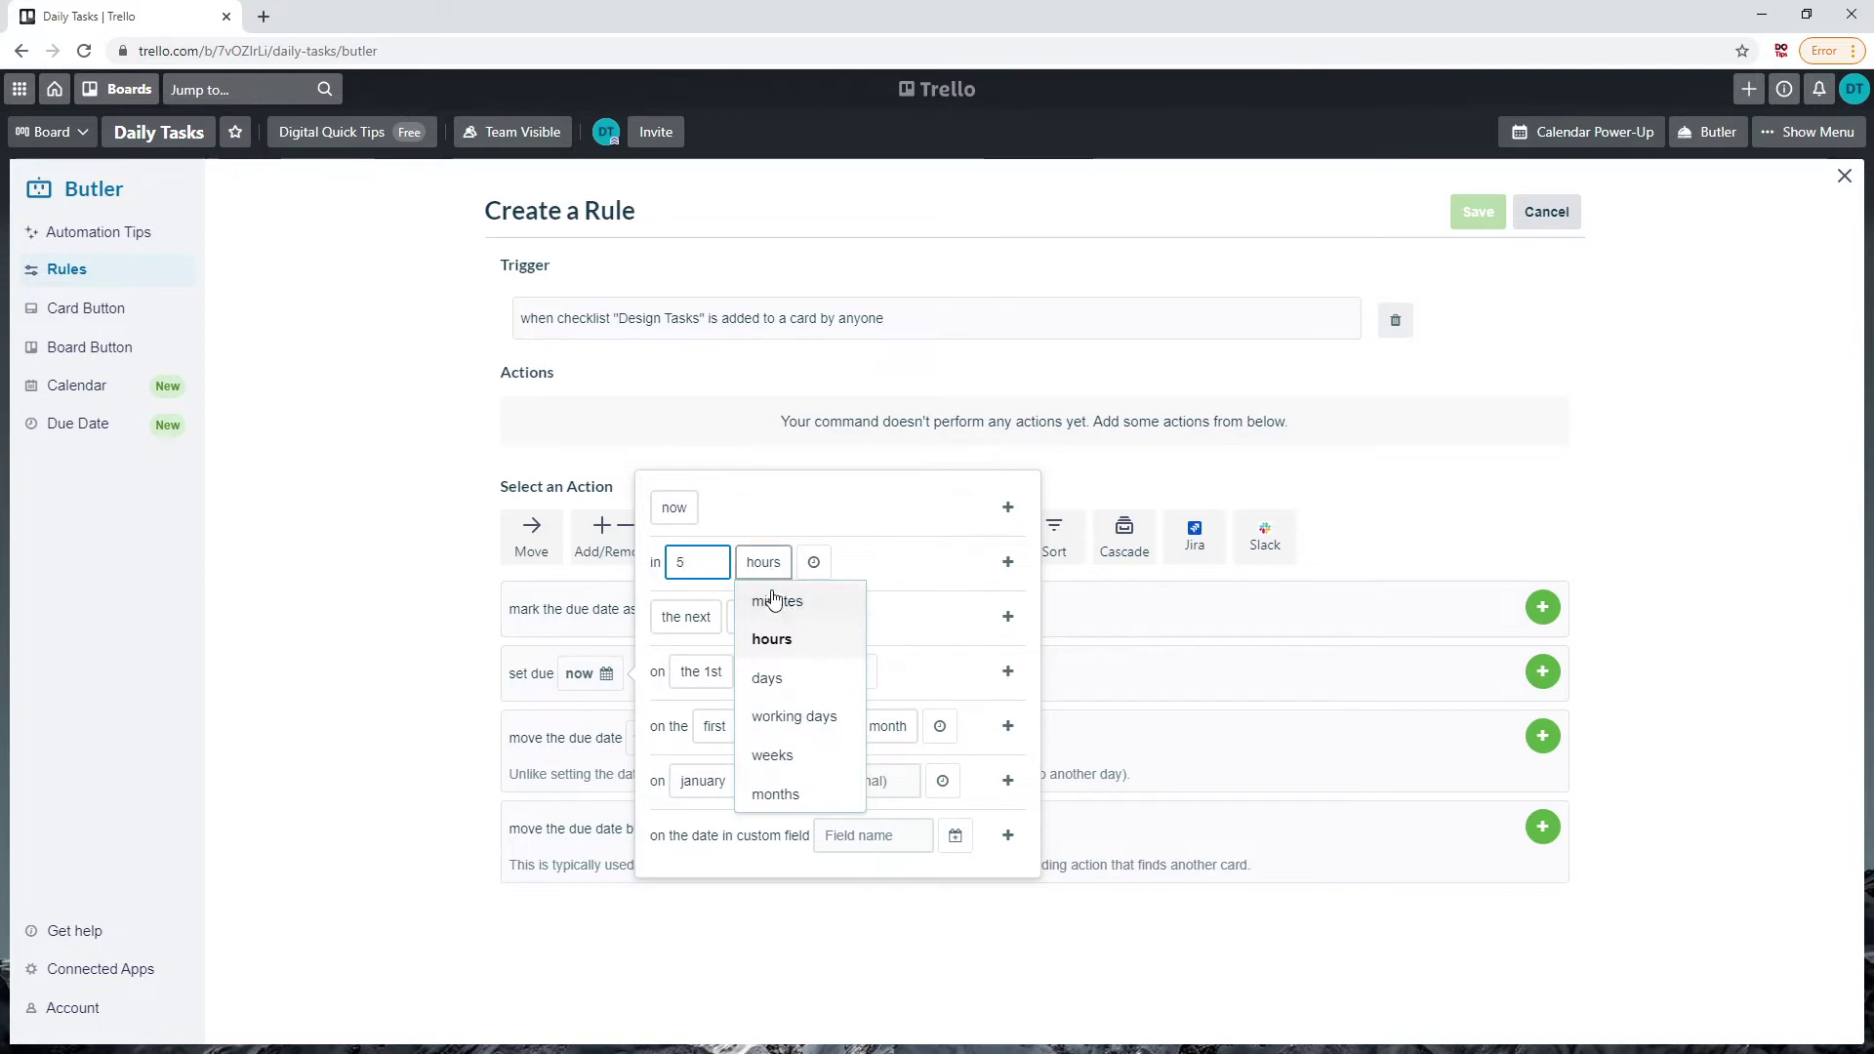
left_click(767, 680)
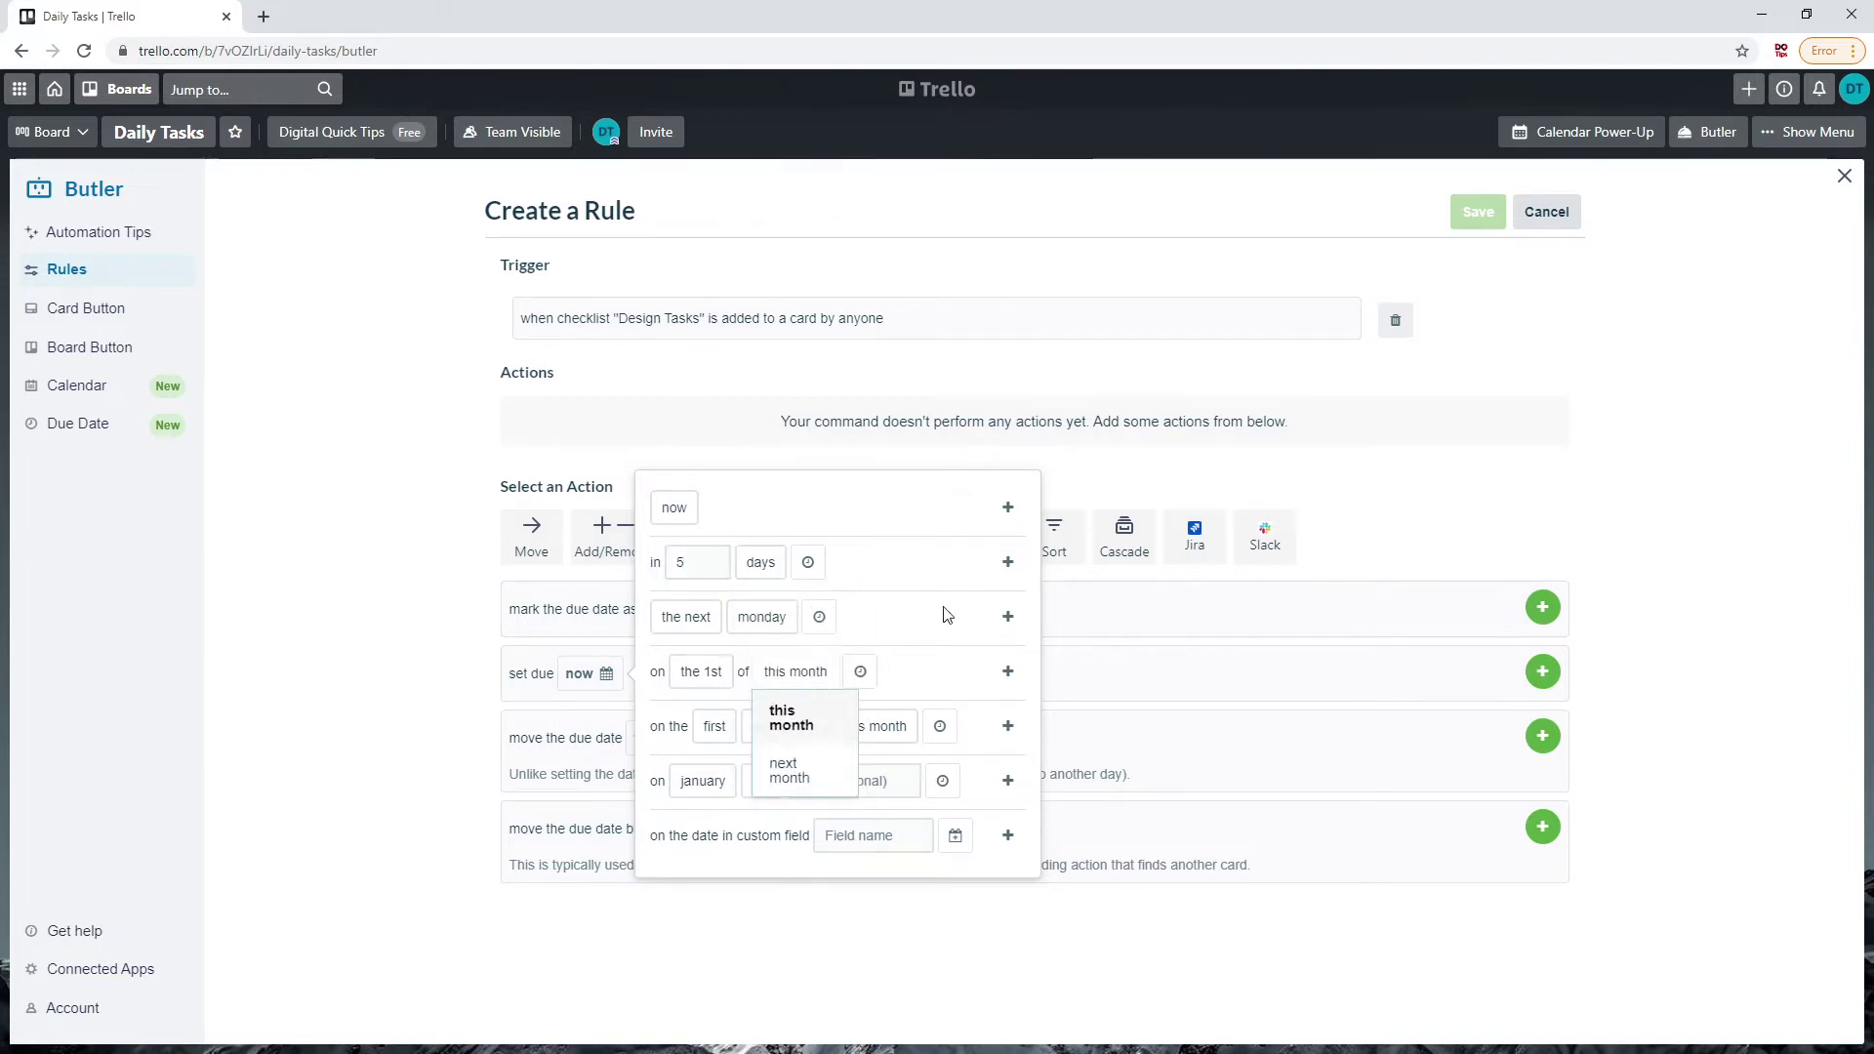
left_click(1007, 561)
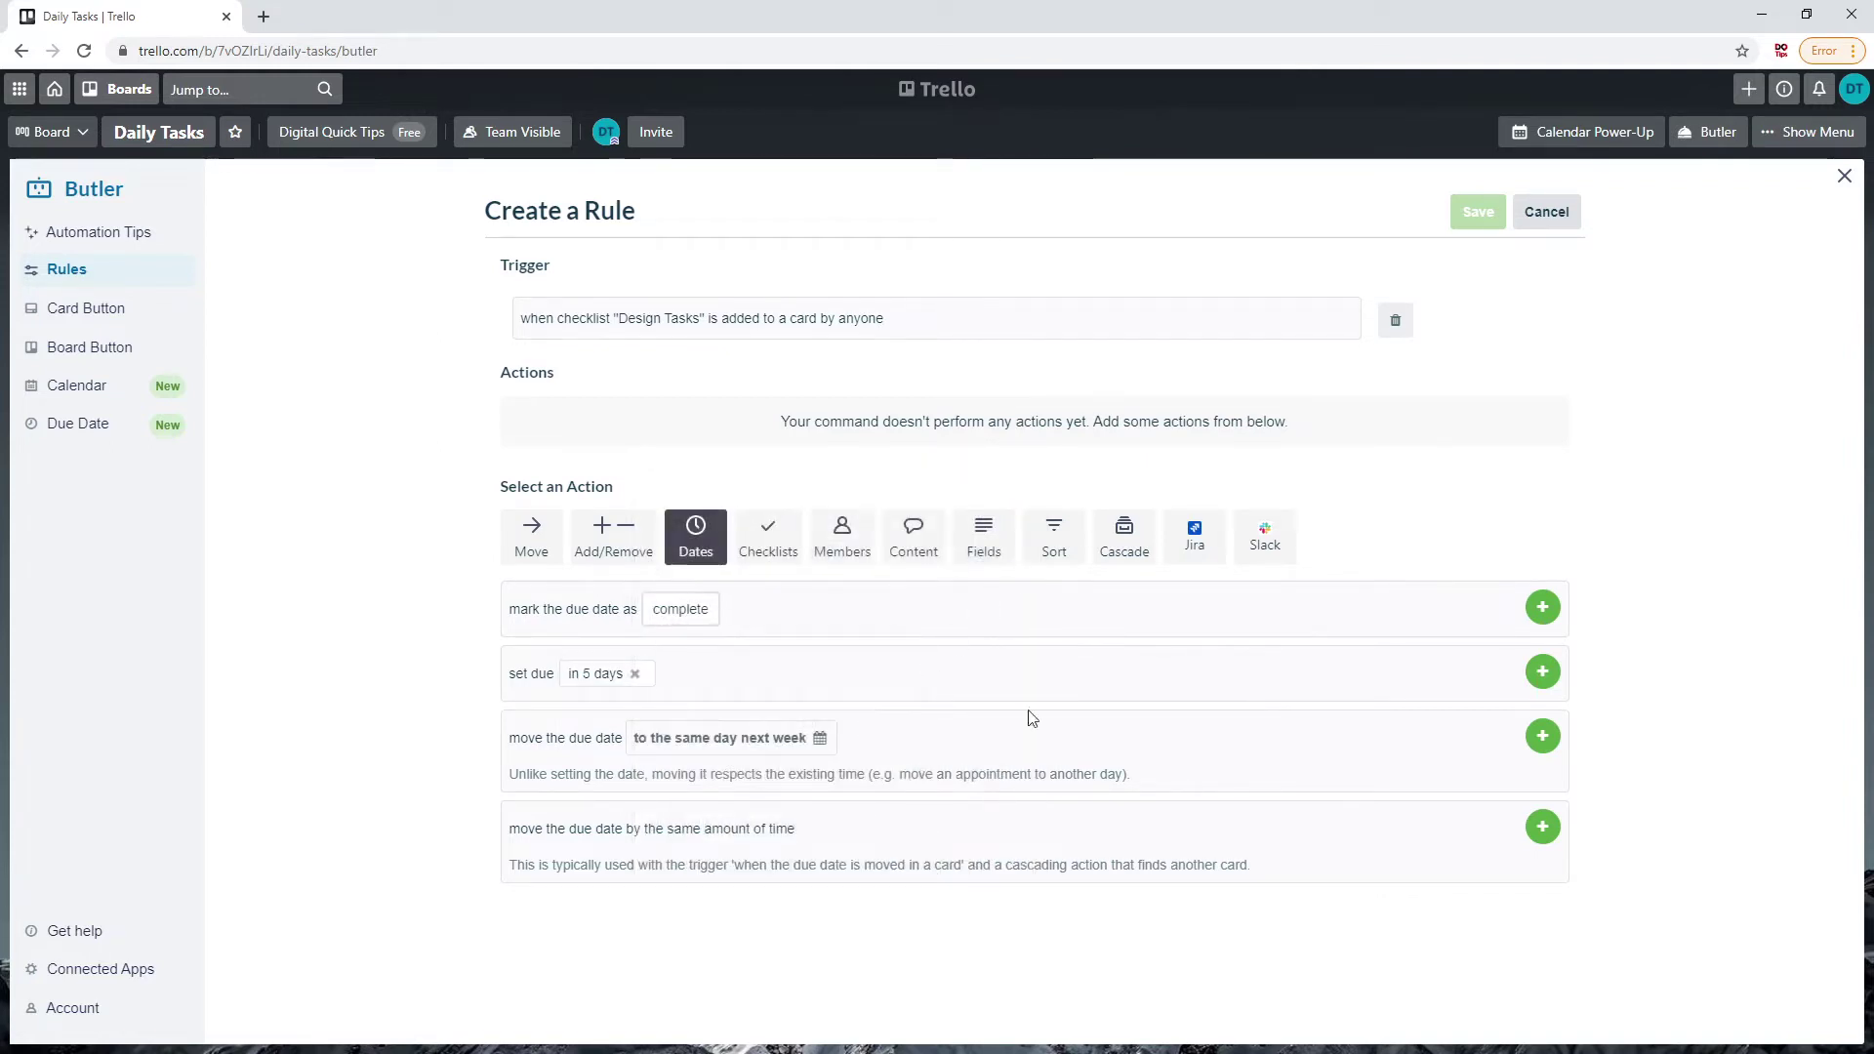
left_click(1545, 681)
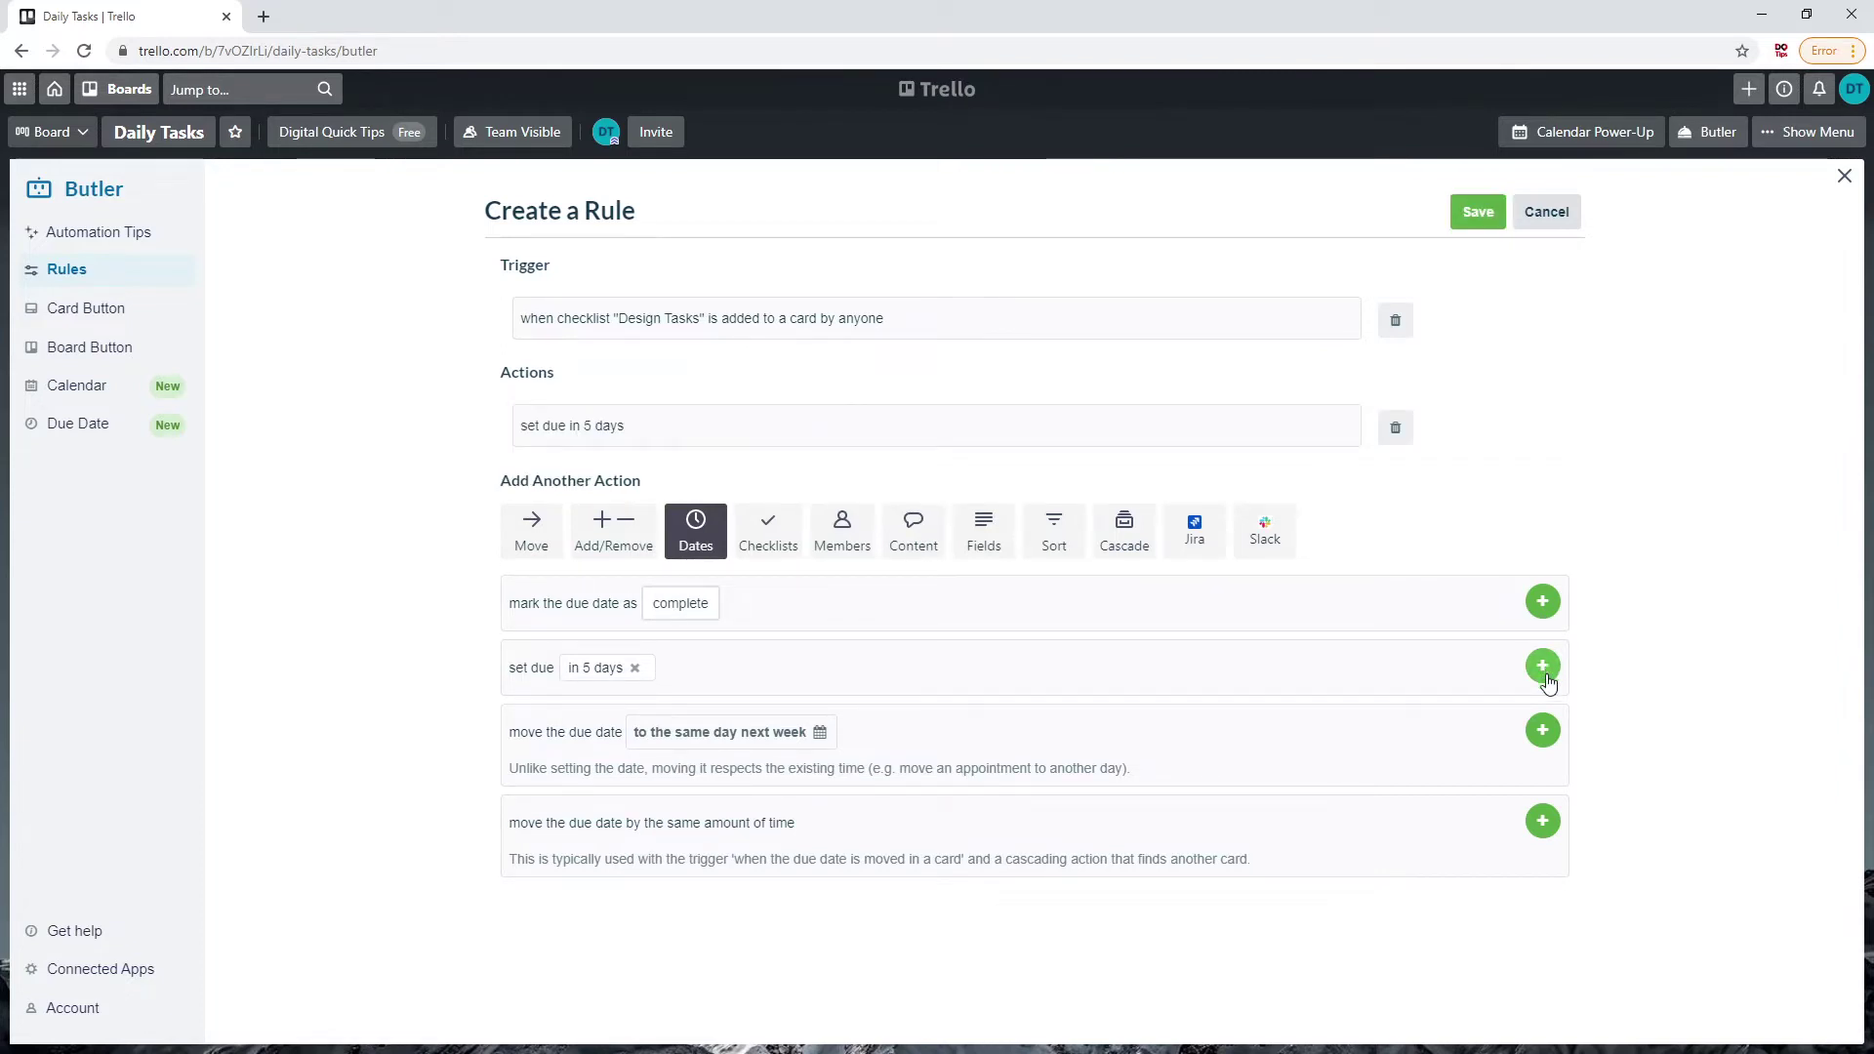
Step: Add a rule action that sets the card description to 'Basic Design Description'
left_click(918, 546)
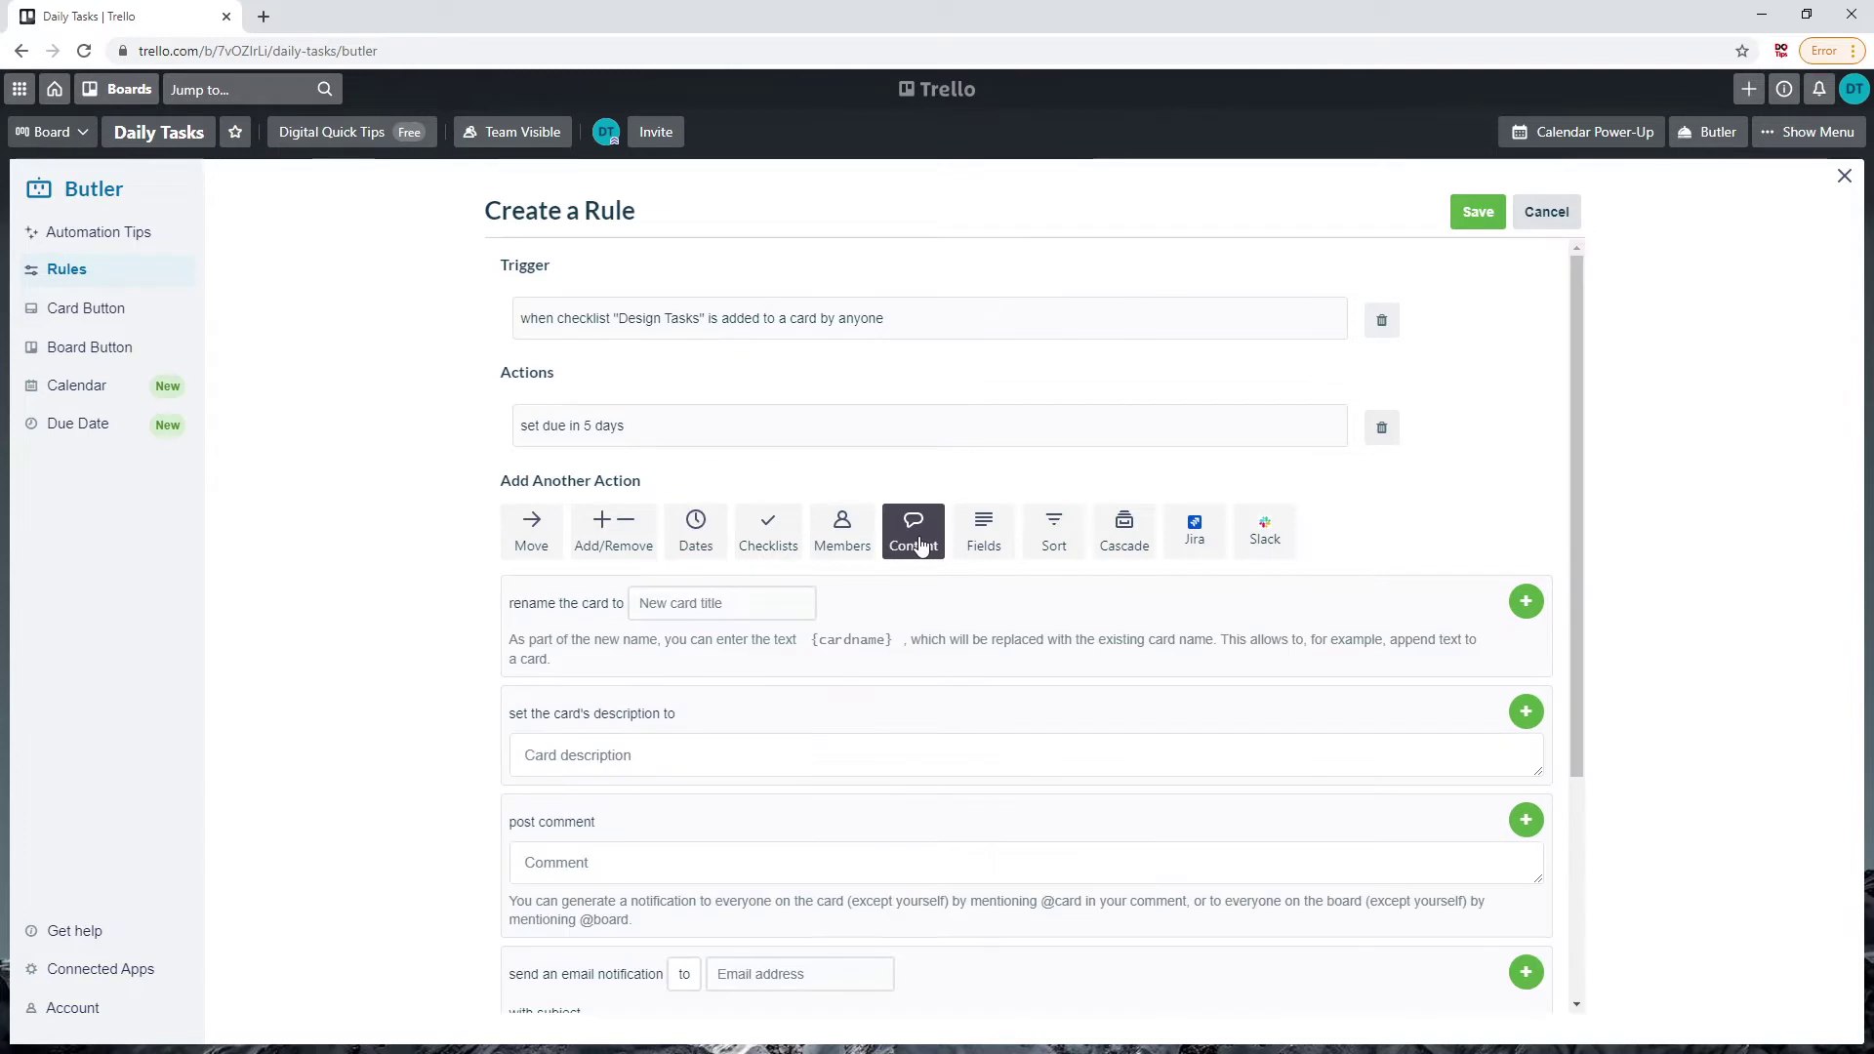
left_click(683, 764)
type("Basi")
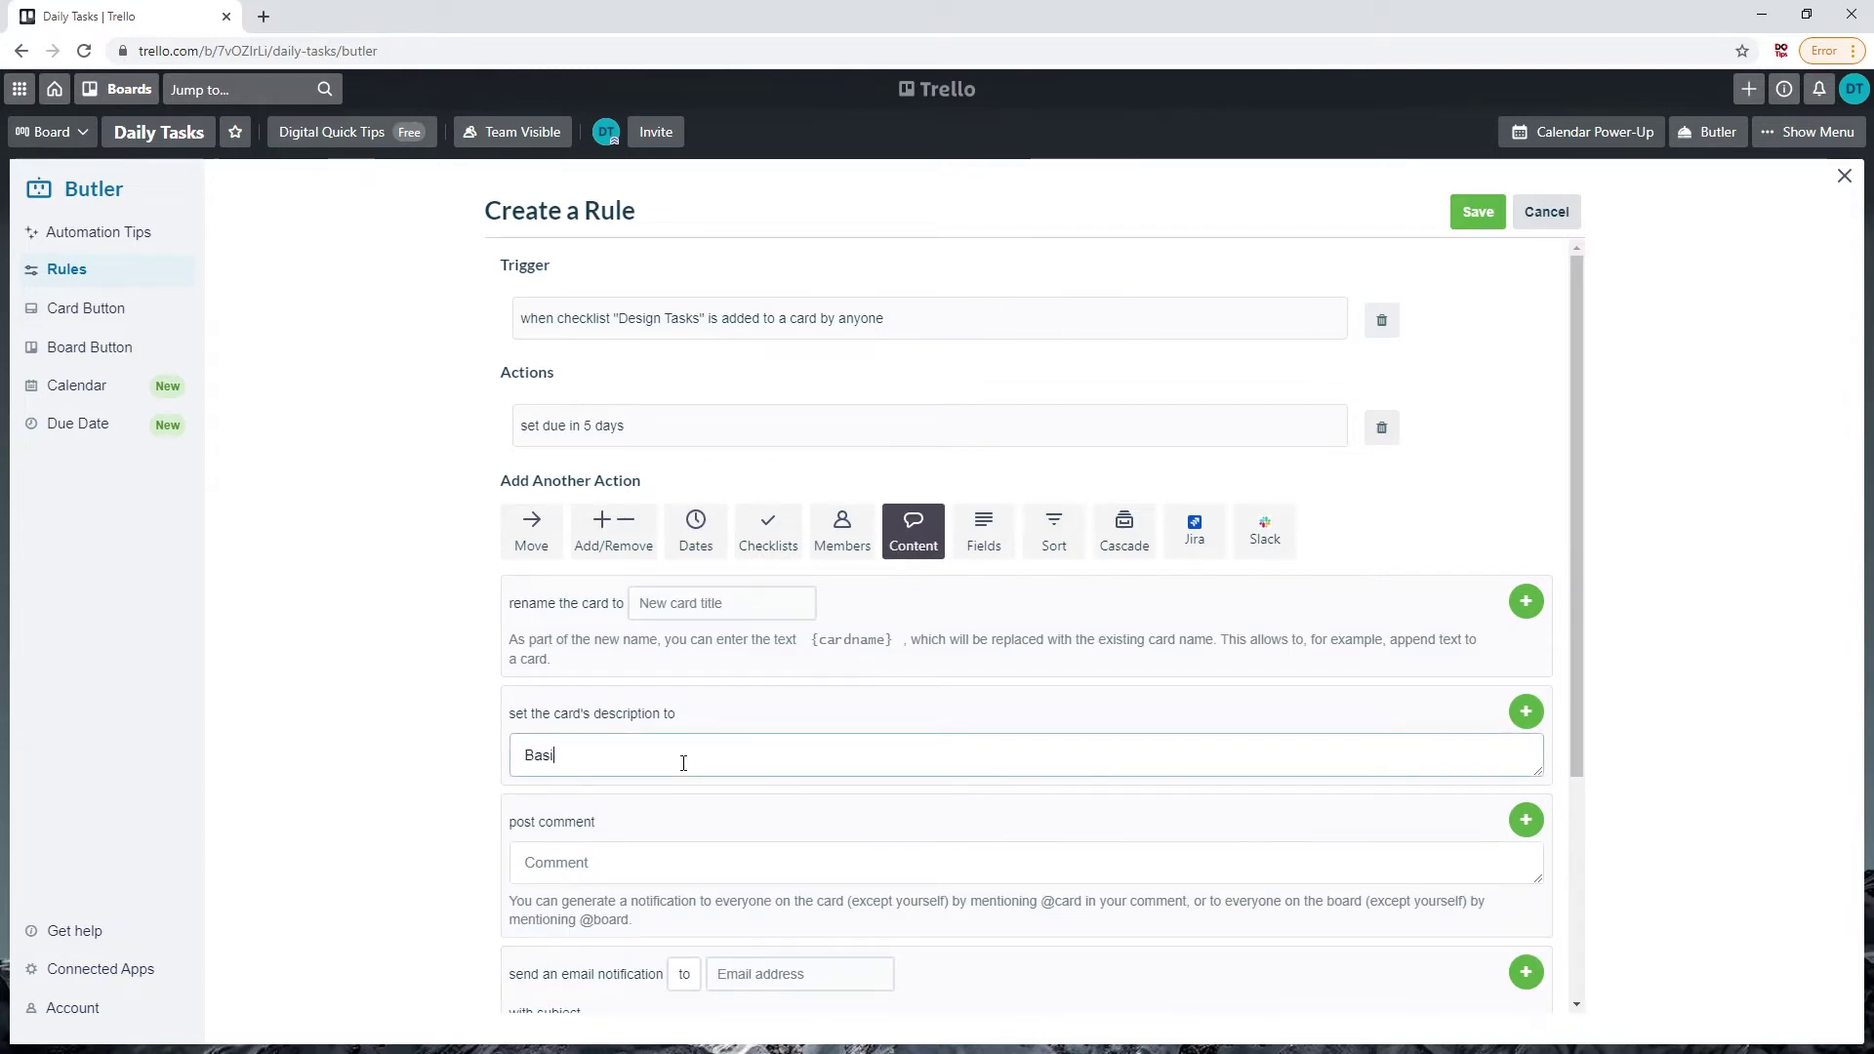
type("c Design Des")
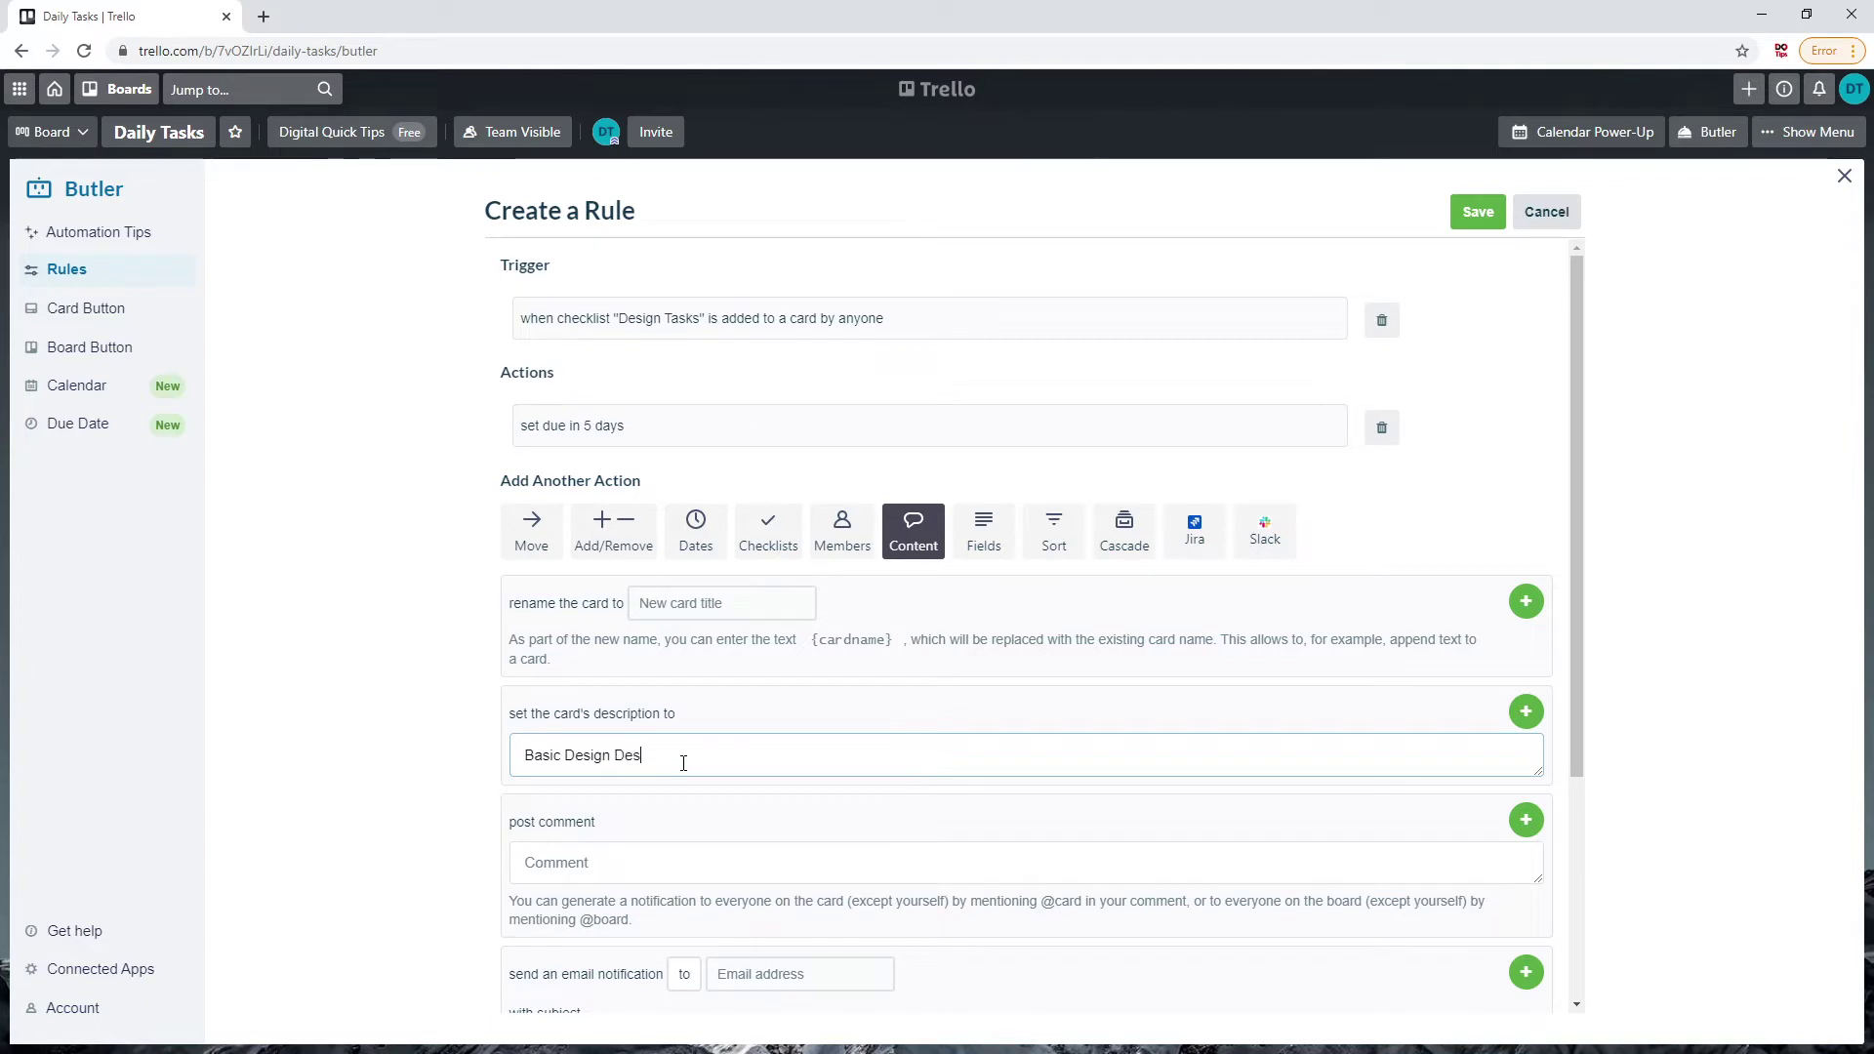
type("cription")
left_click(1520, 718)
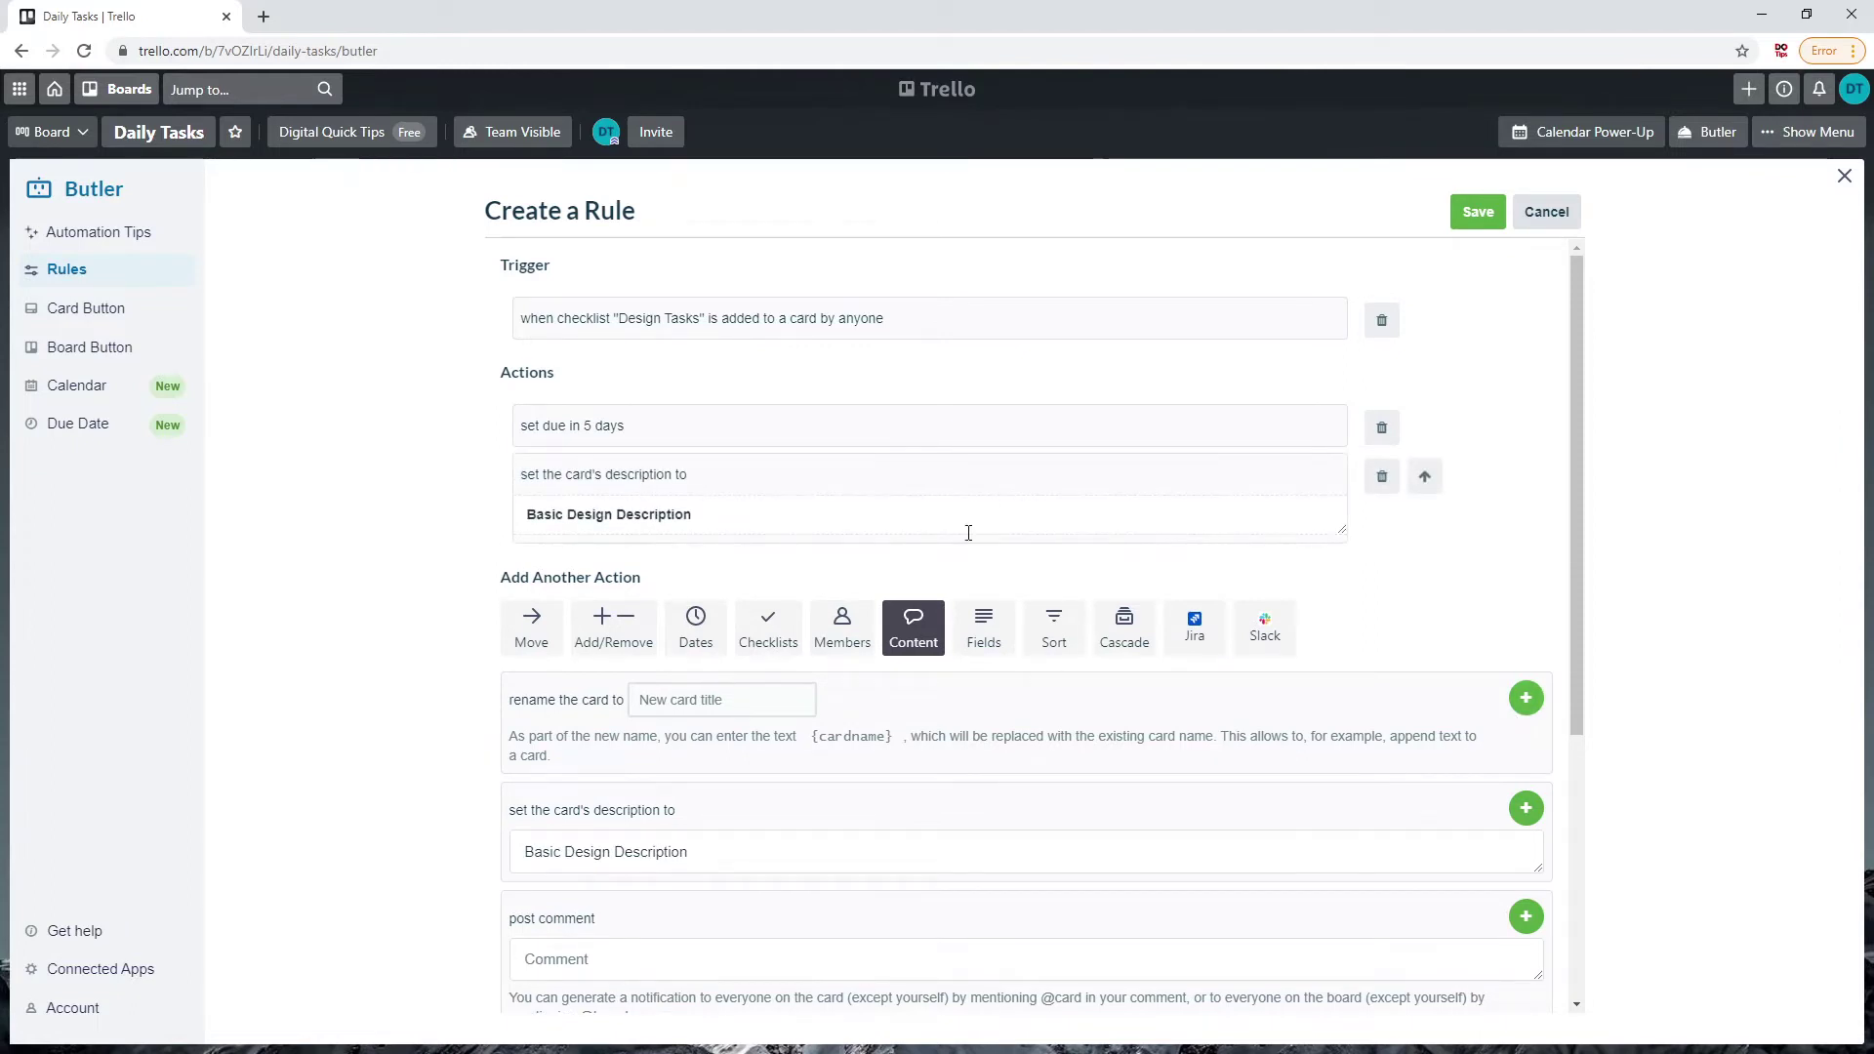
Step: Add a rule action that adds the selected board member to the card
left_click(841, 630)
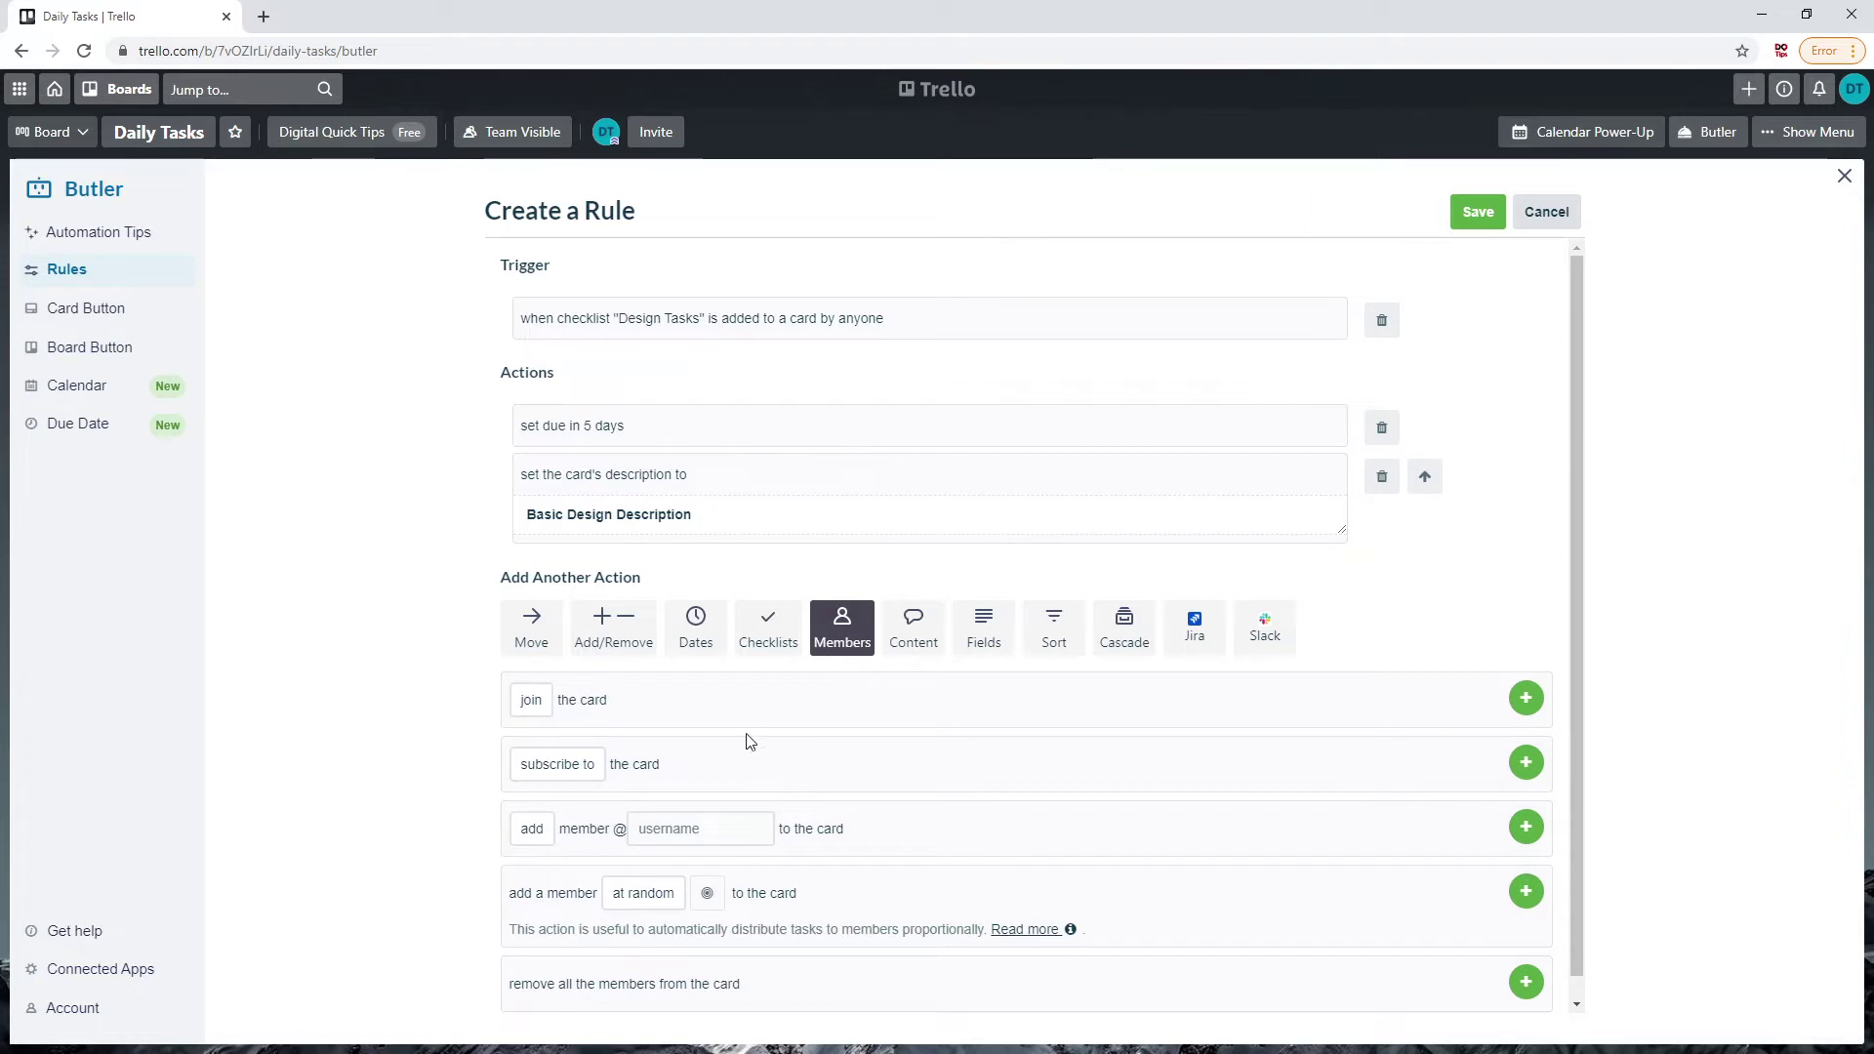
left_click(697, 829)
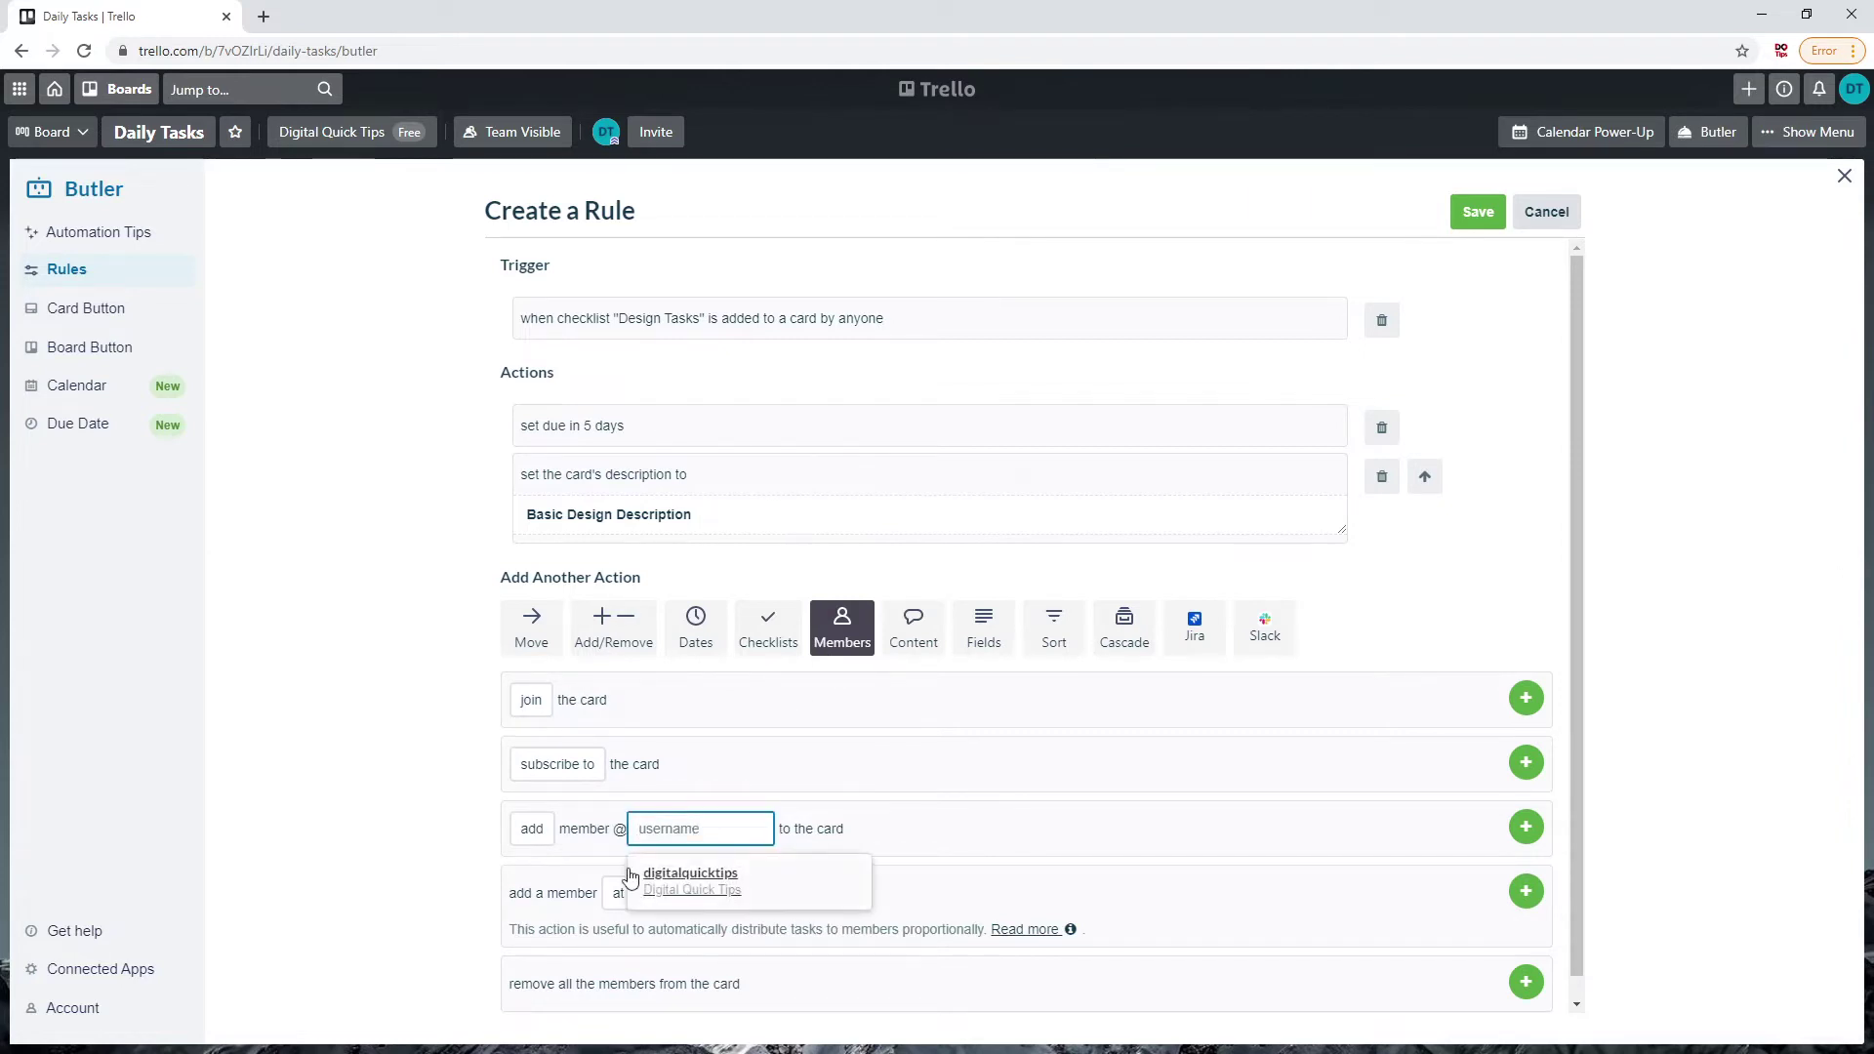
left_click(540, 836)
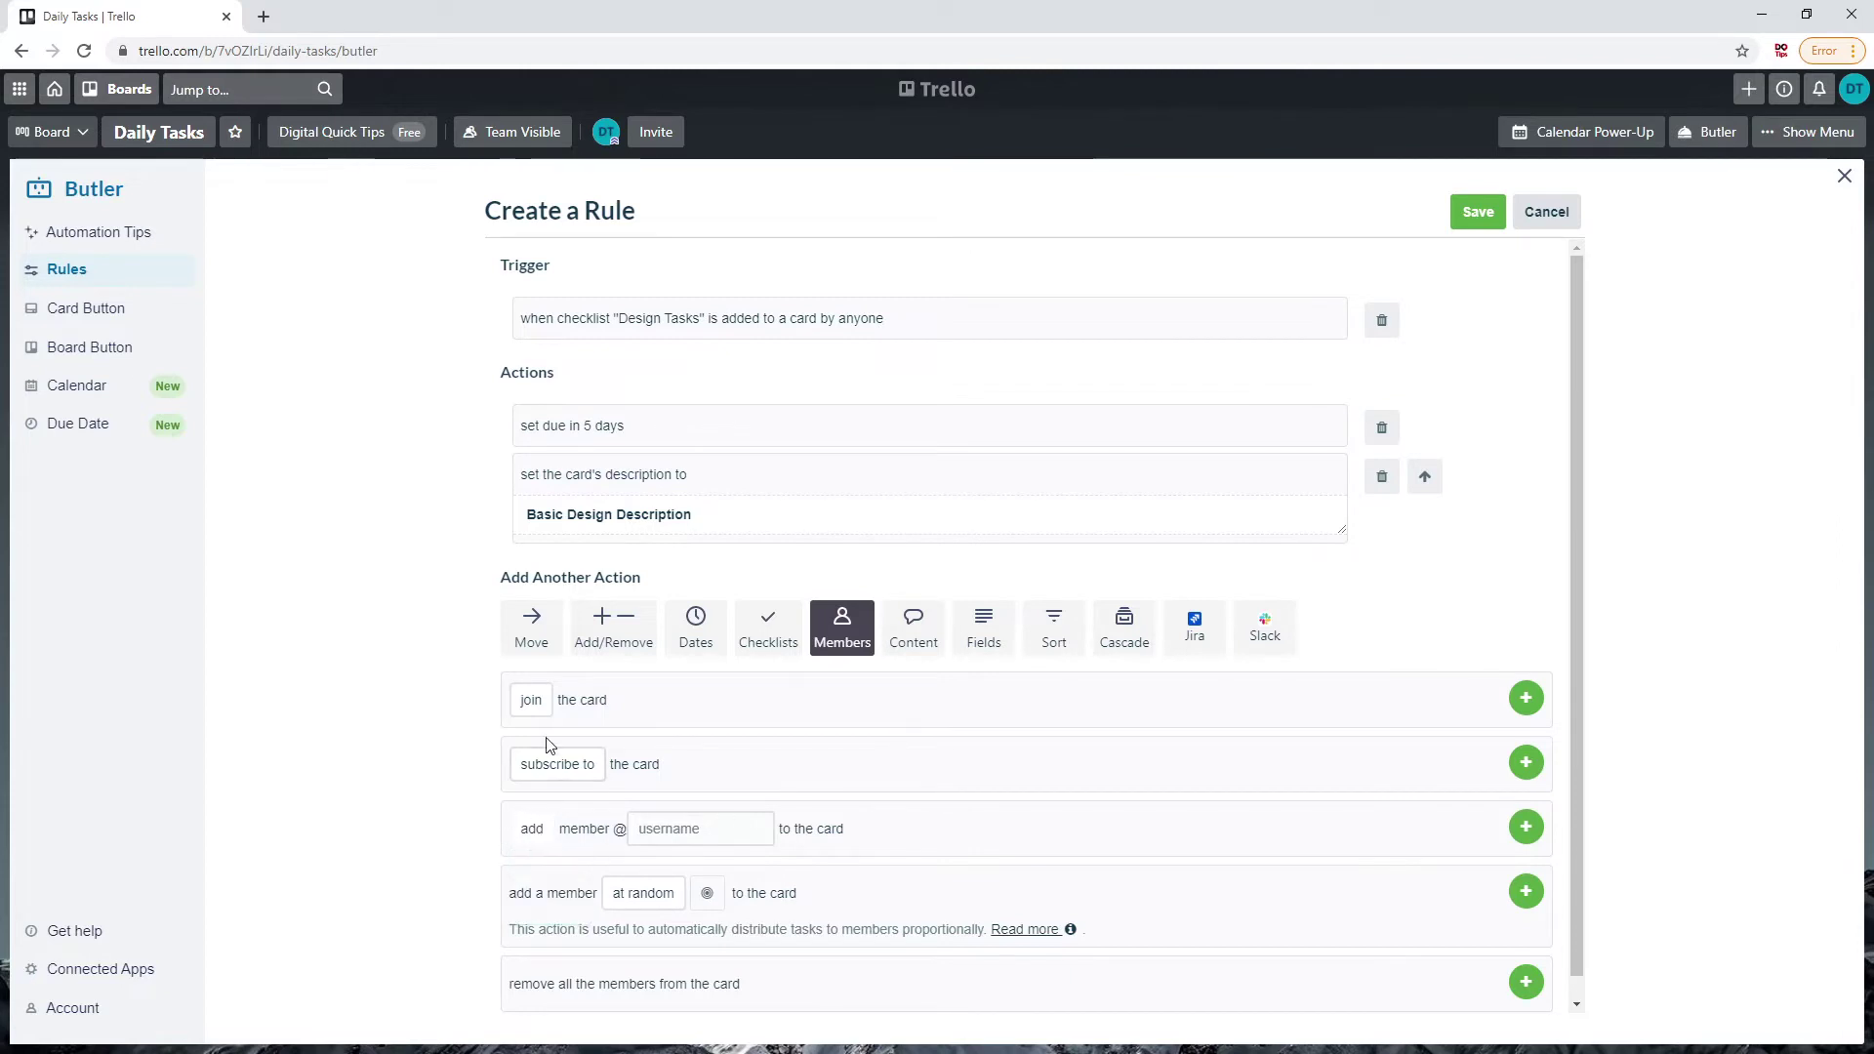
left_click(572, 848)
left_click(661, 828)
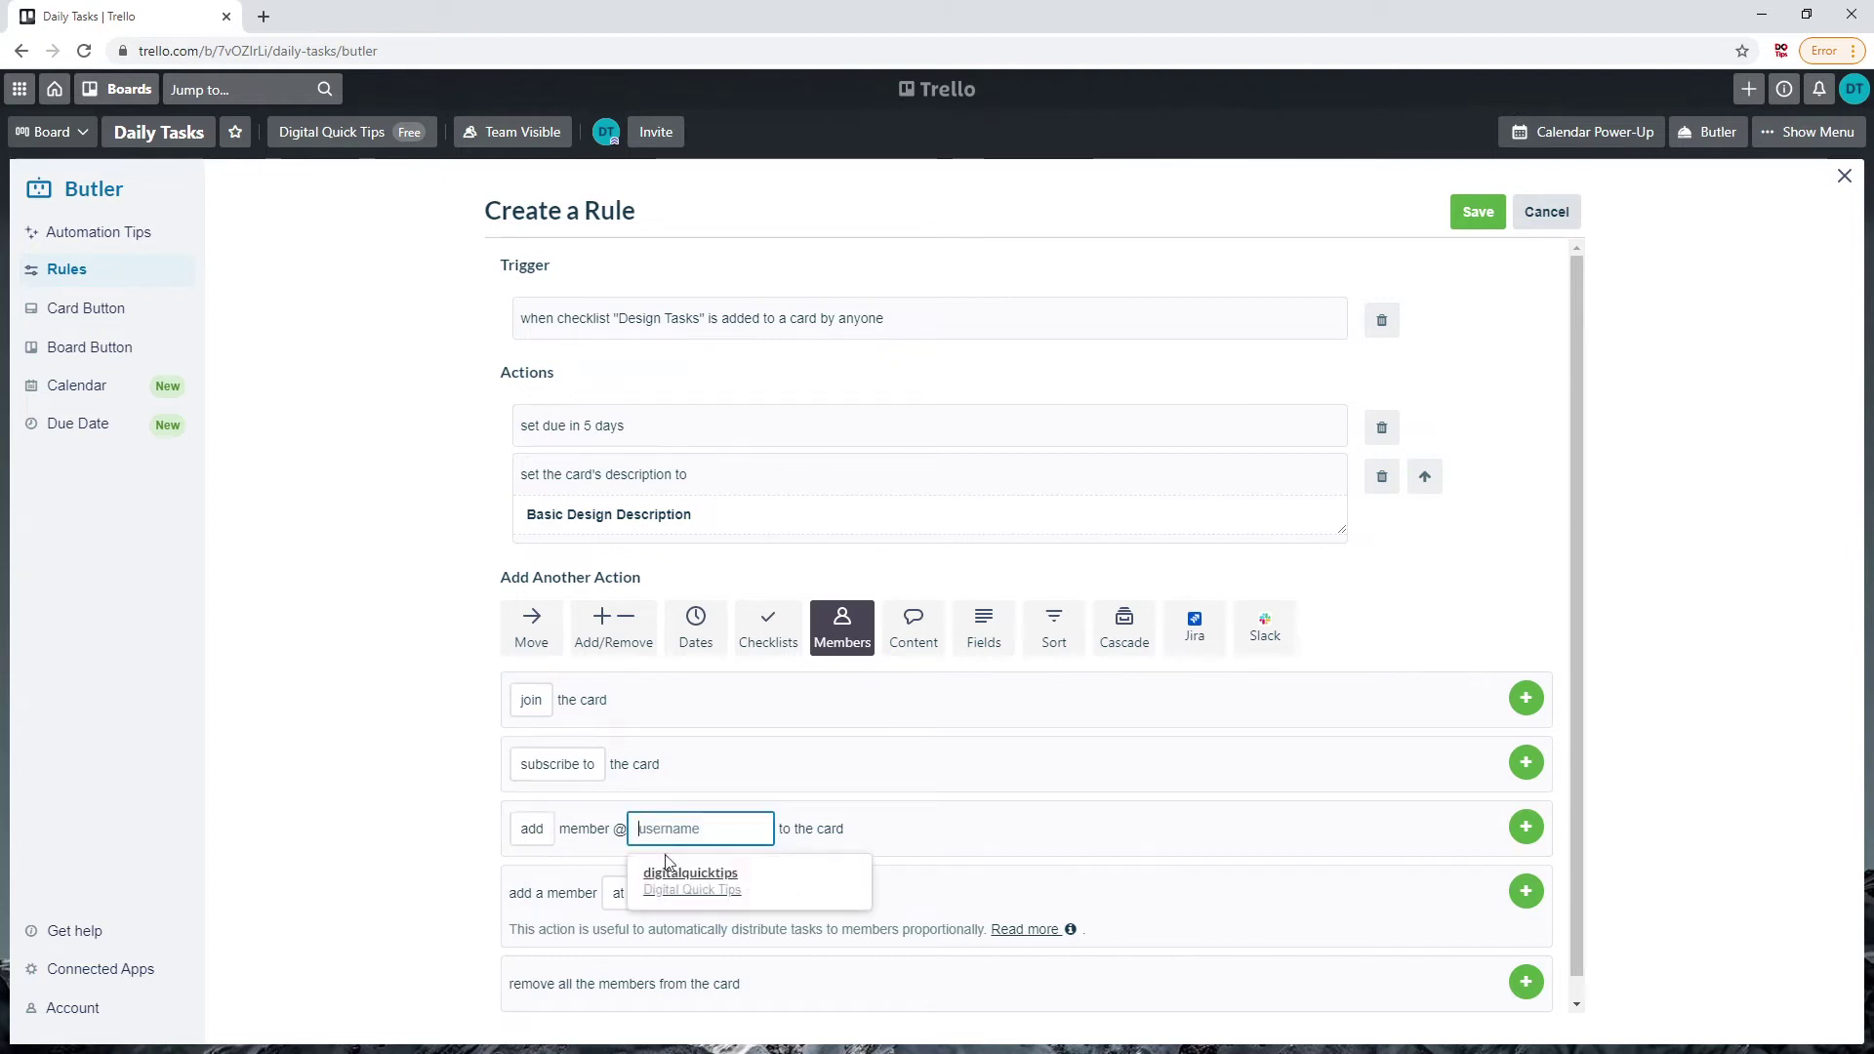
left_click(695, 893)
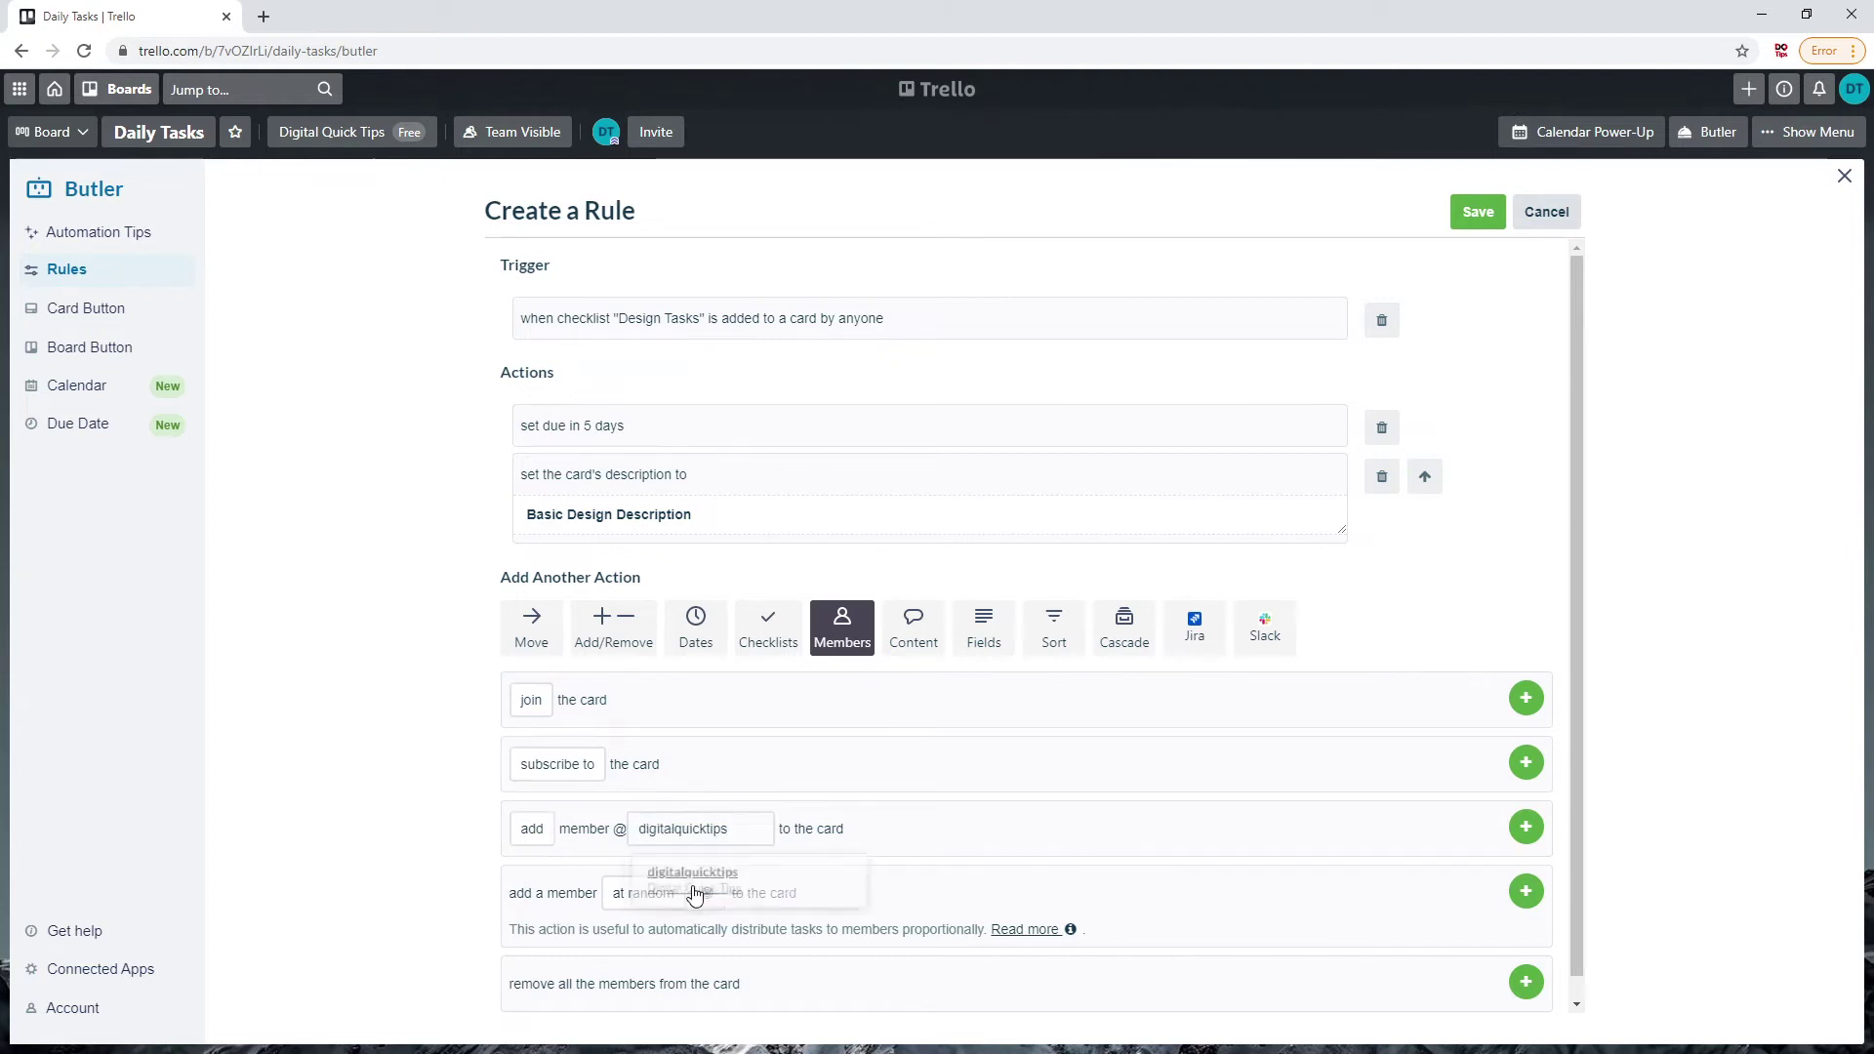
left_click(1526, 830)
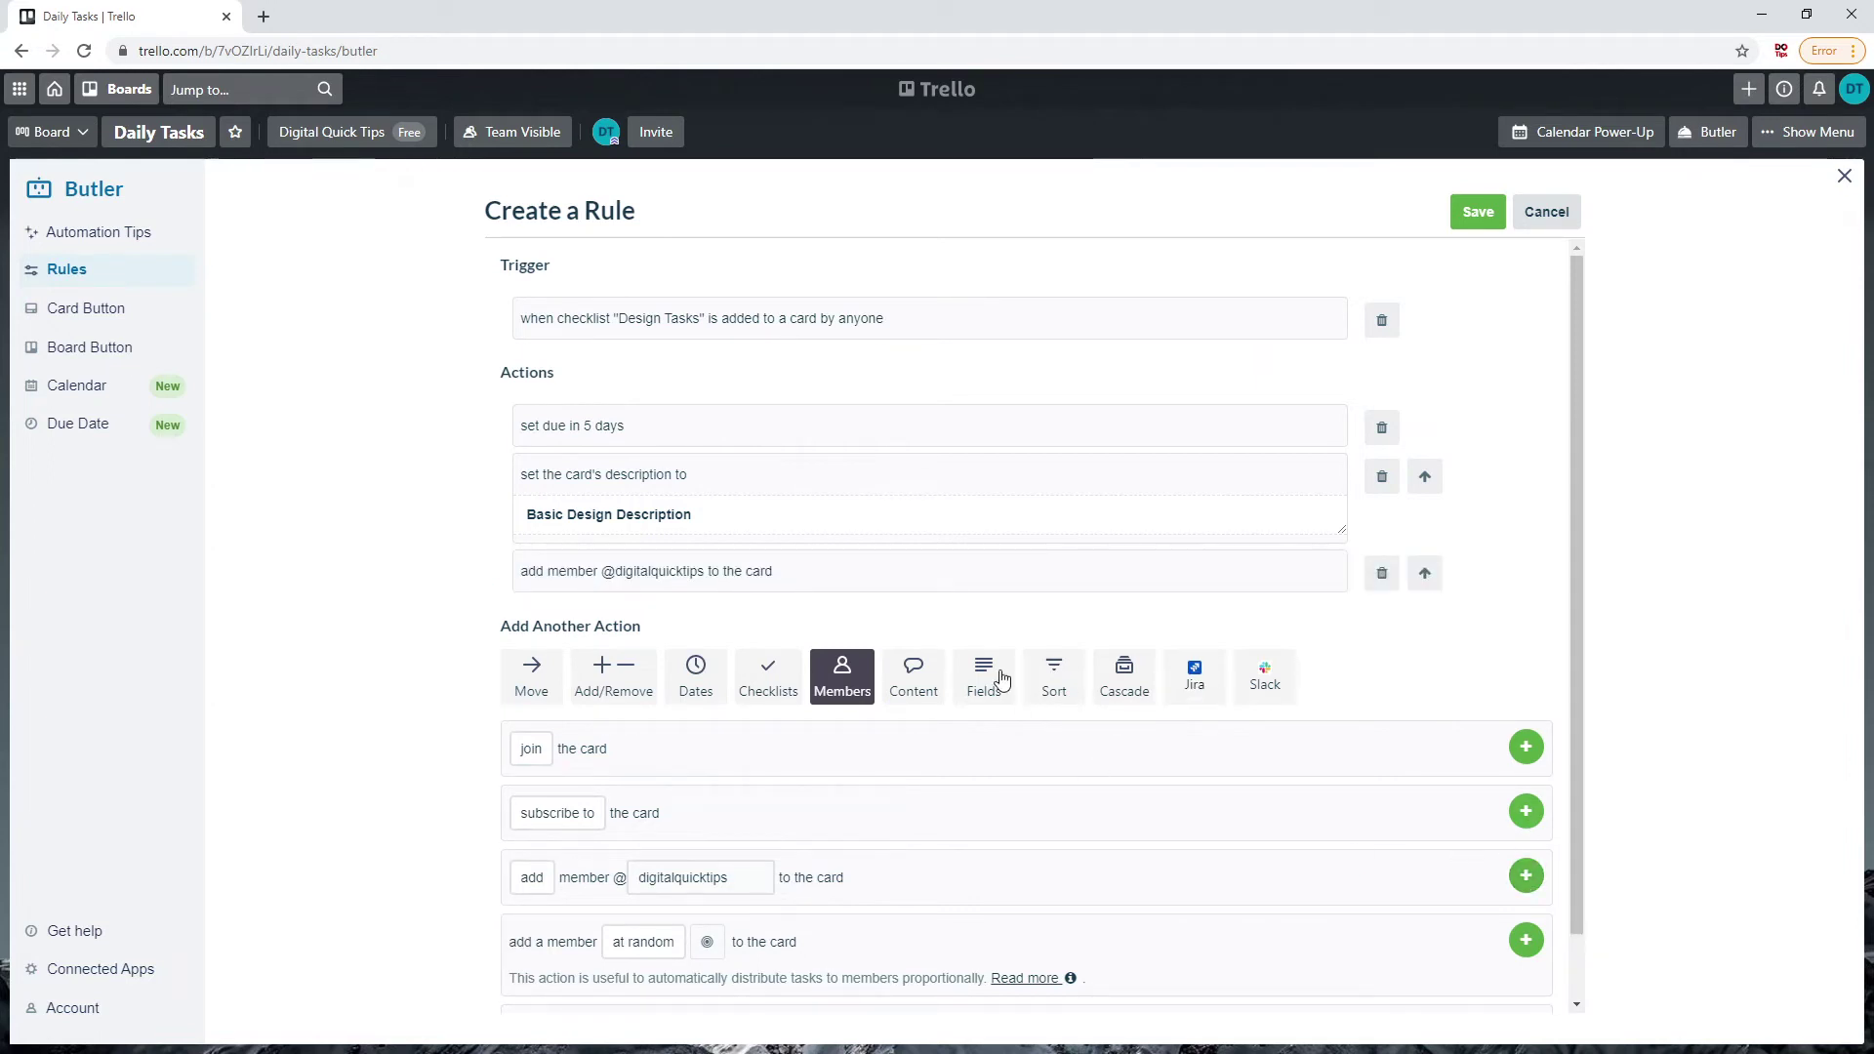
Step: Save the rule and create a card named 'Card' in Tasks to do
left_click(1471, 214)
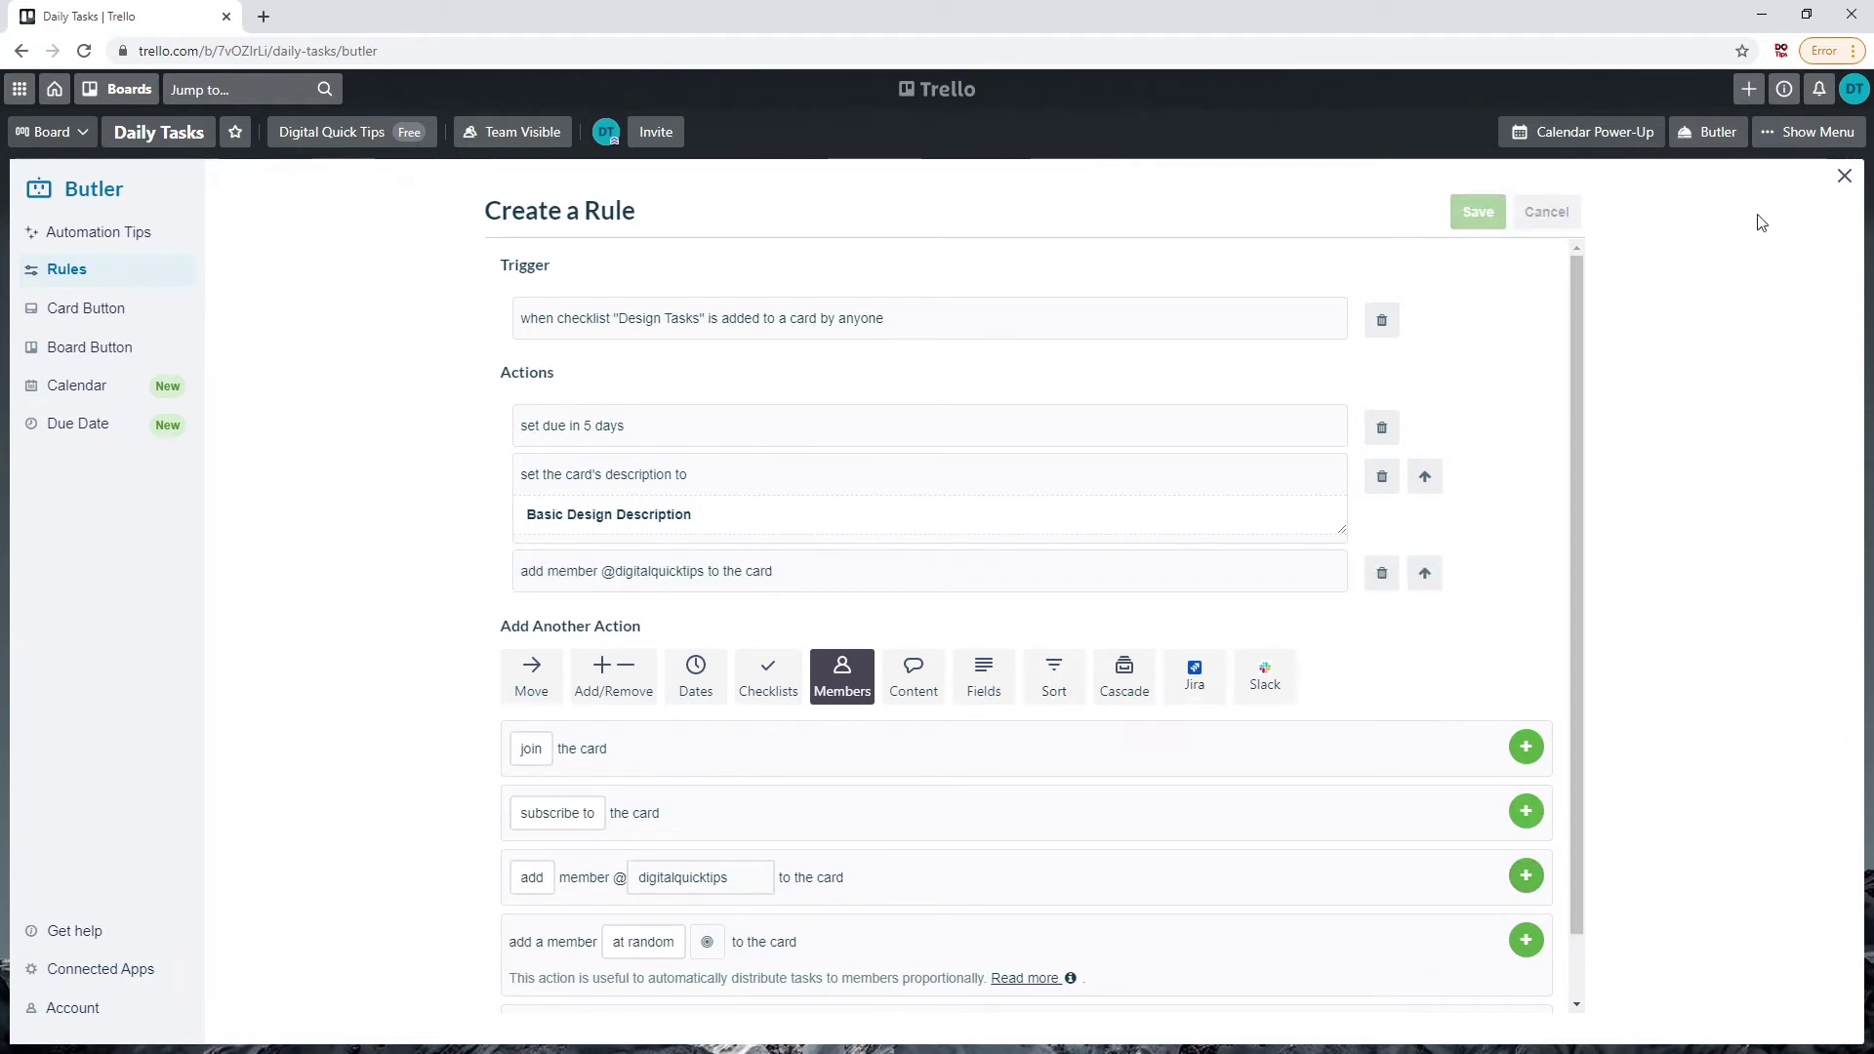
left_click(1848, 183)
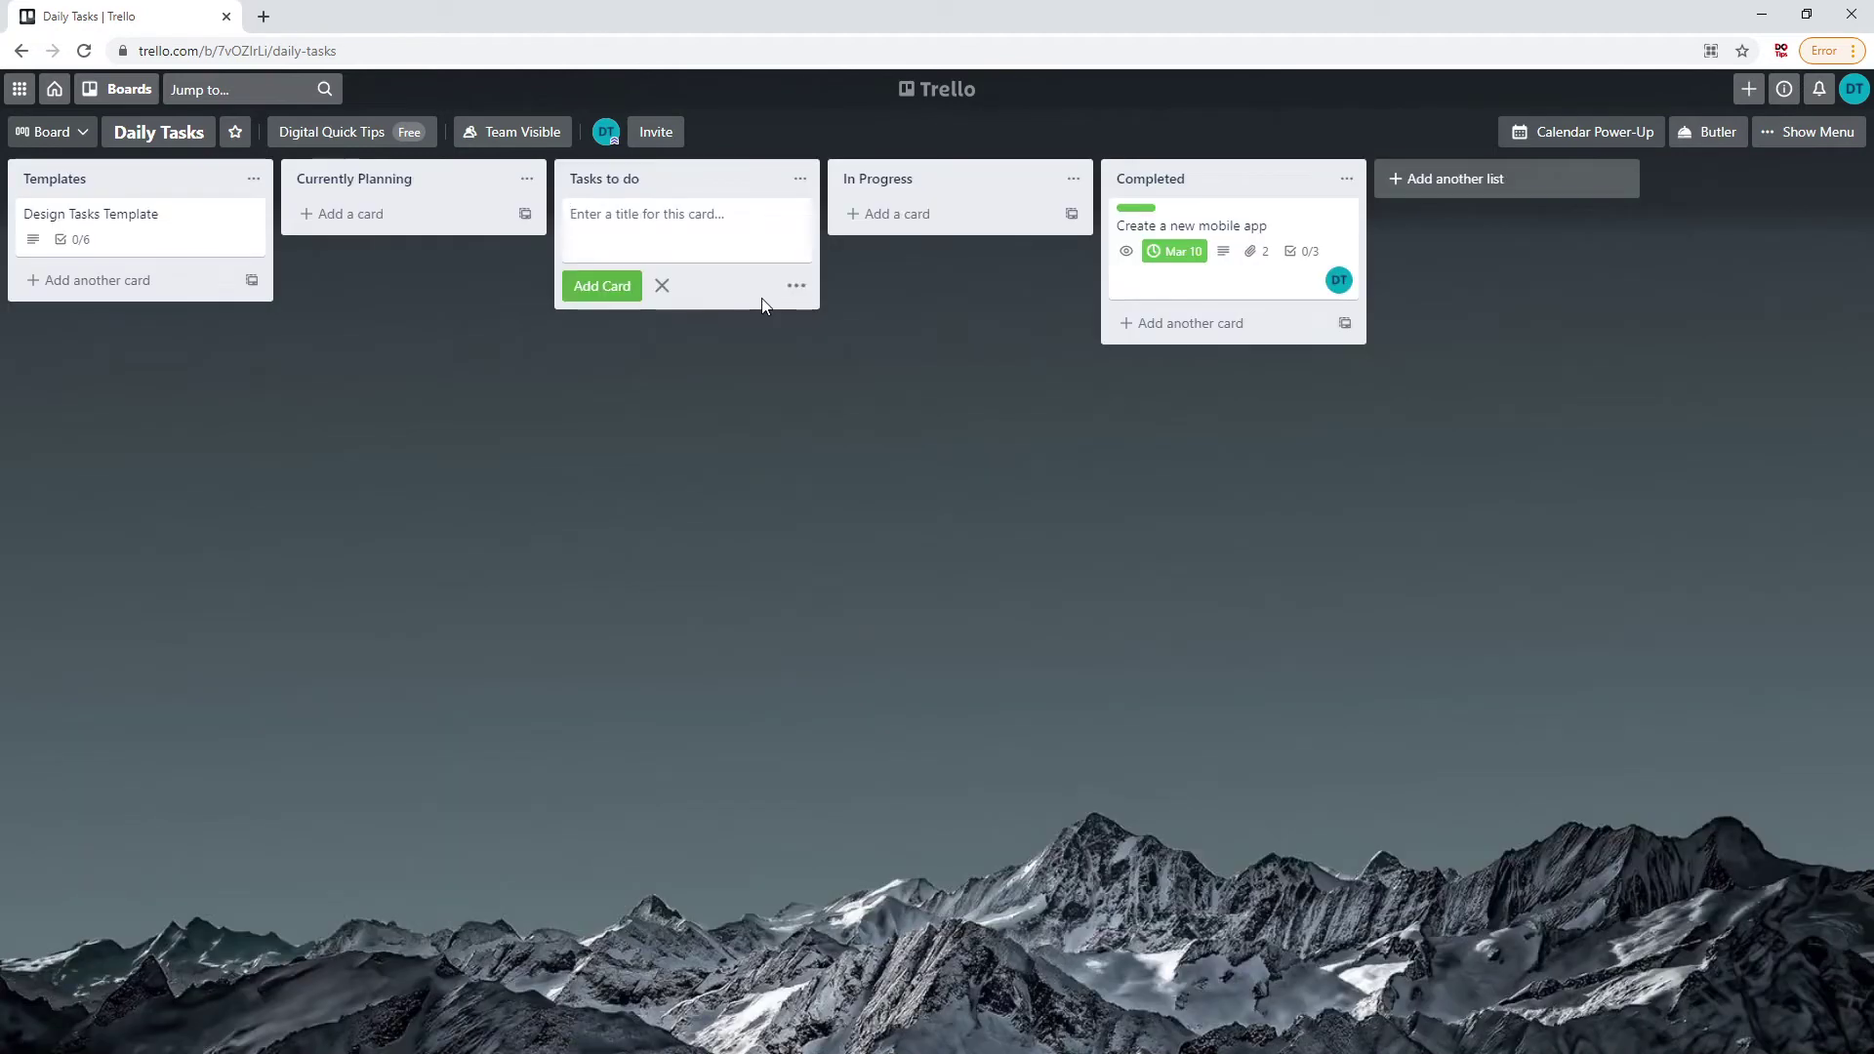
type("Card")
key("Return")
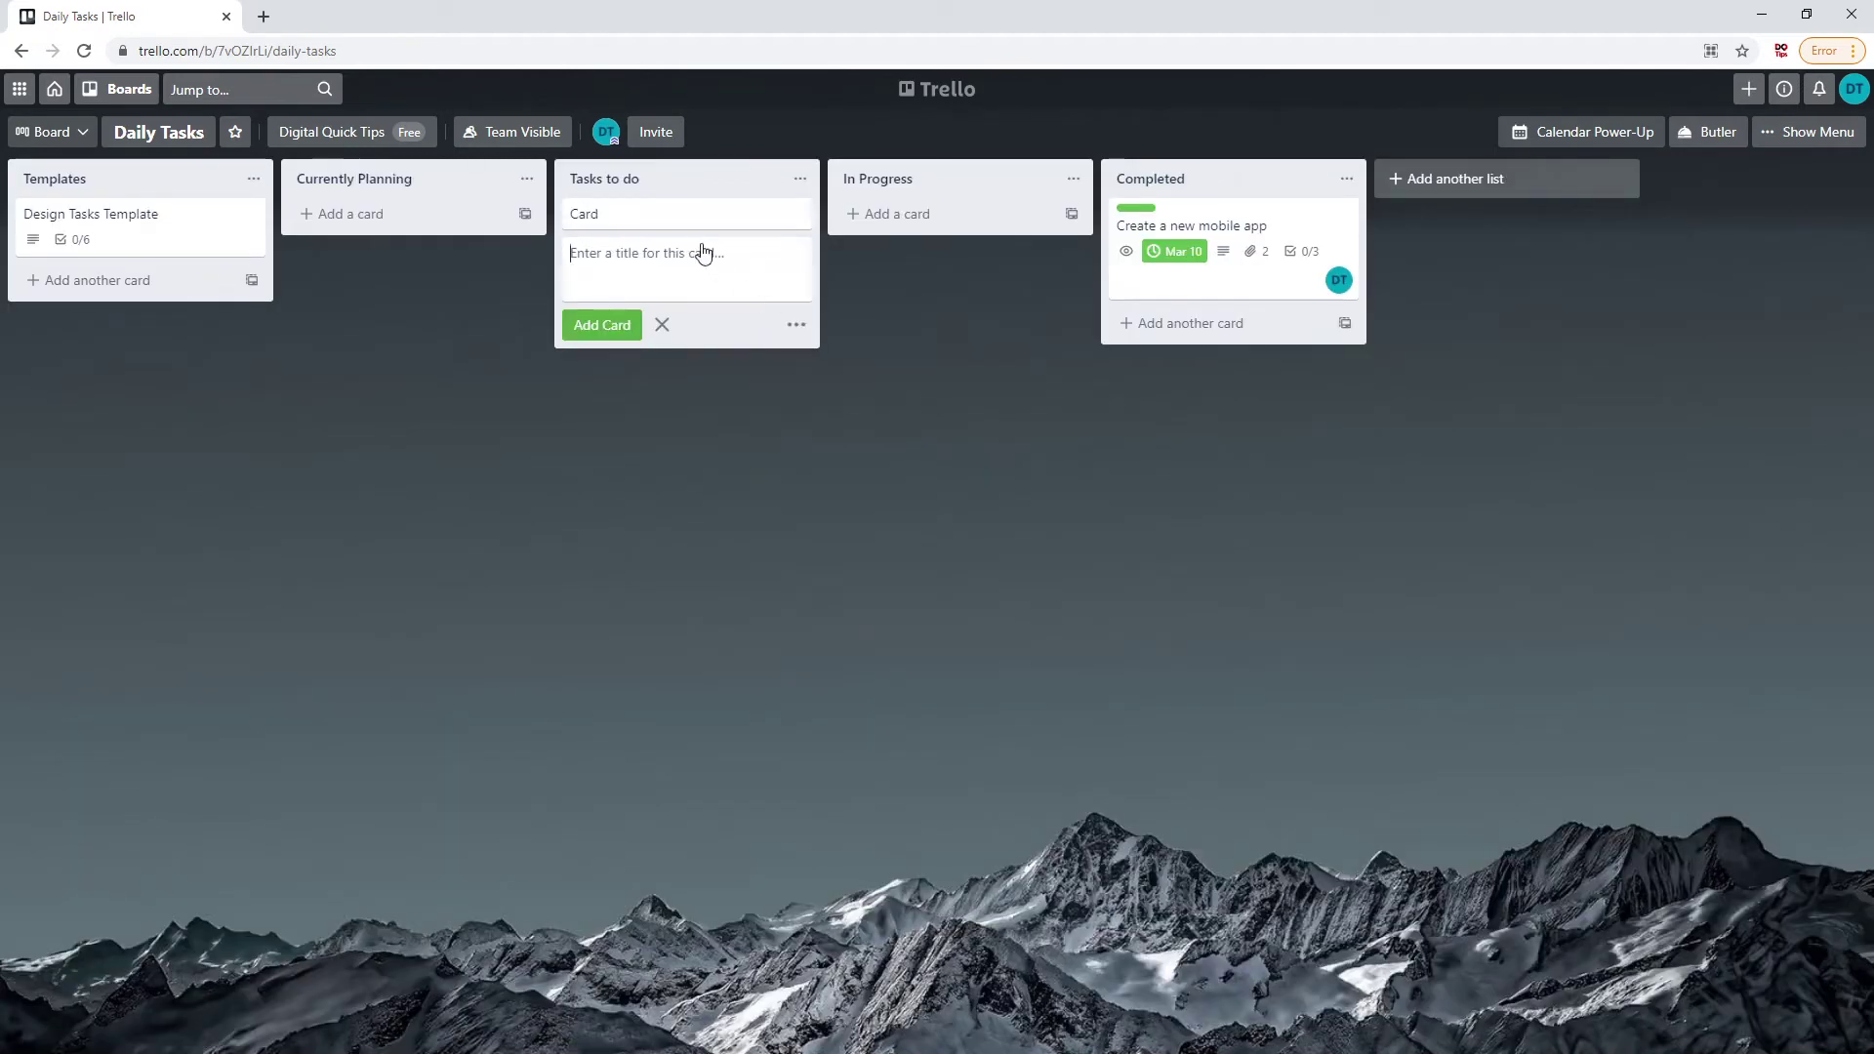
Step: Add a 'Design Tasks' checklist to Card so Butler applies due date, description and member
left_click(695, 216)
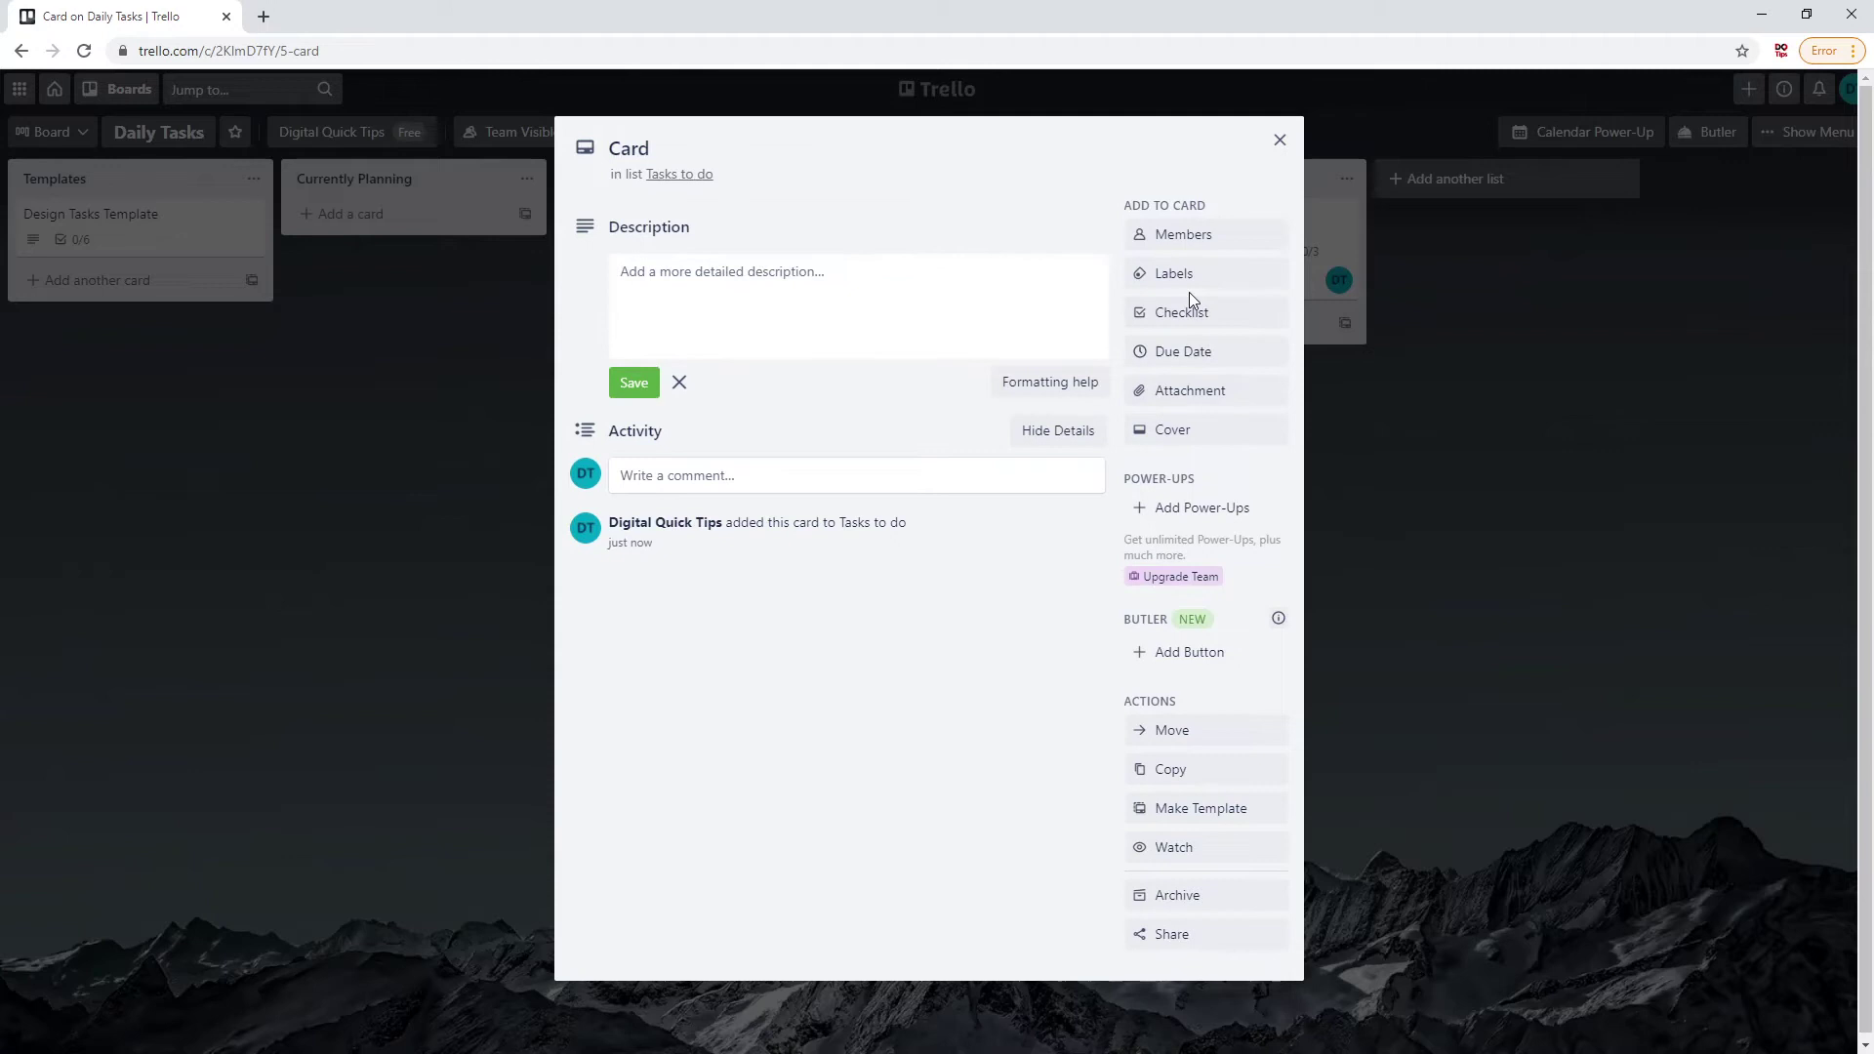
left_click(1186, 310)
type("D")
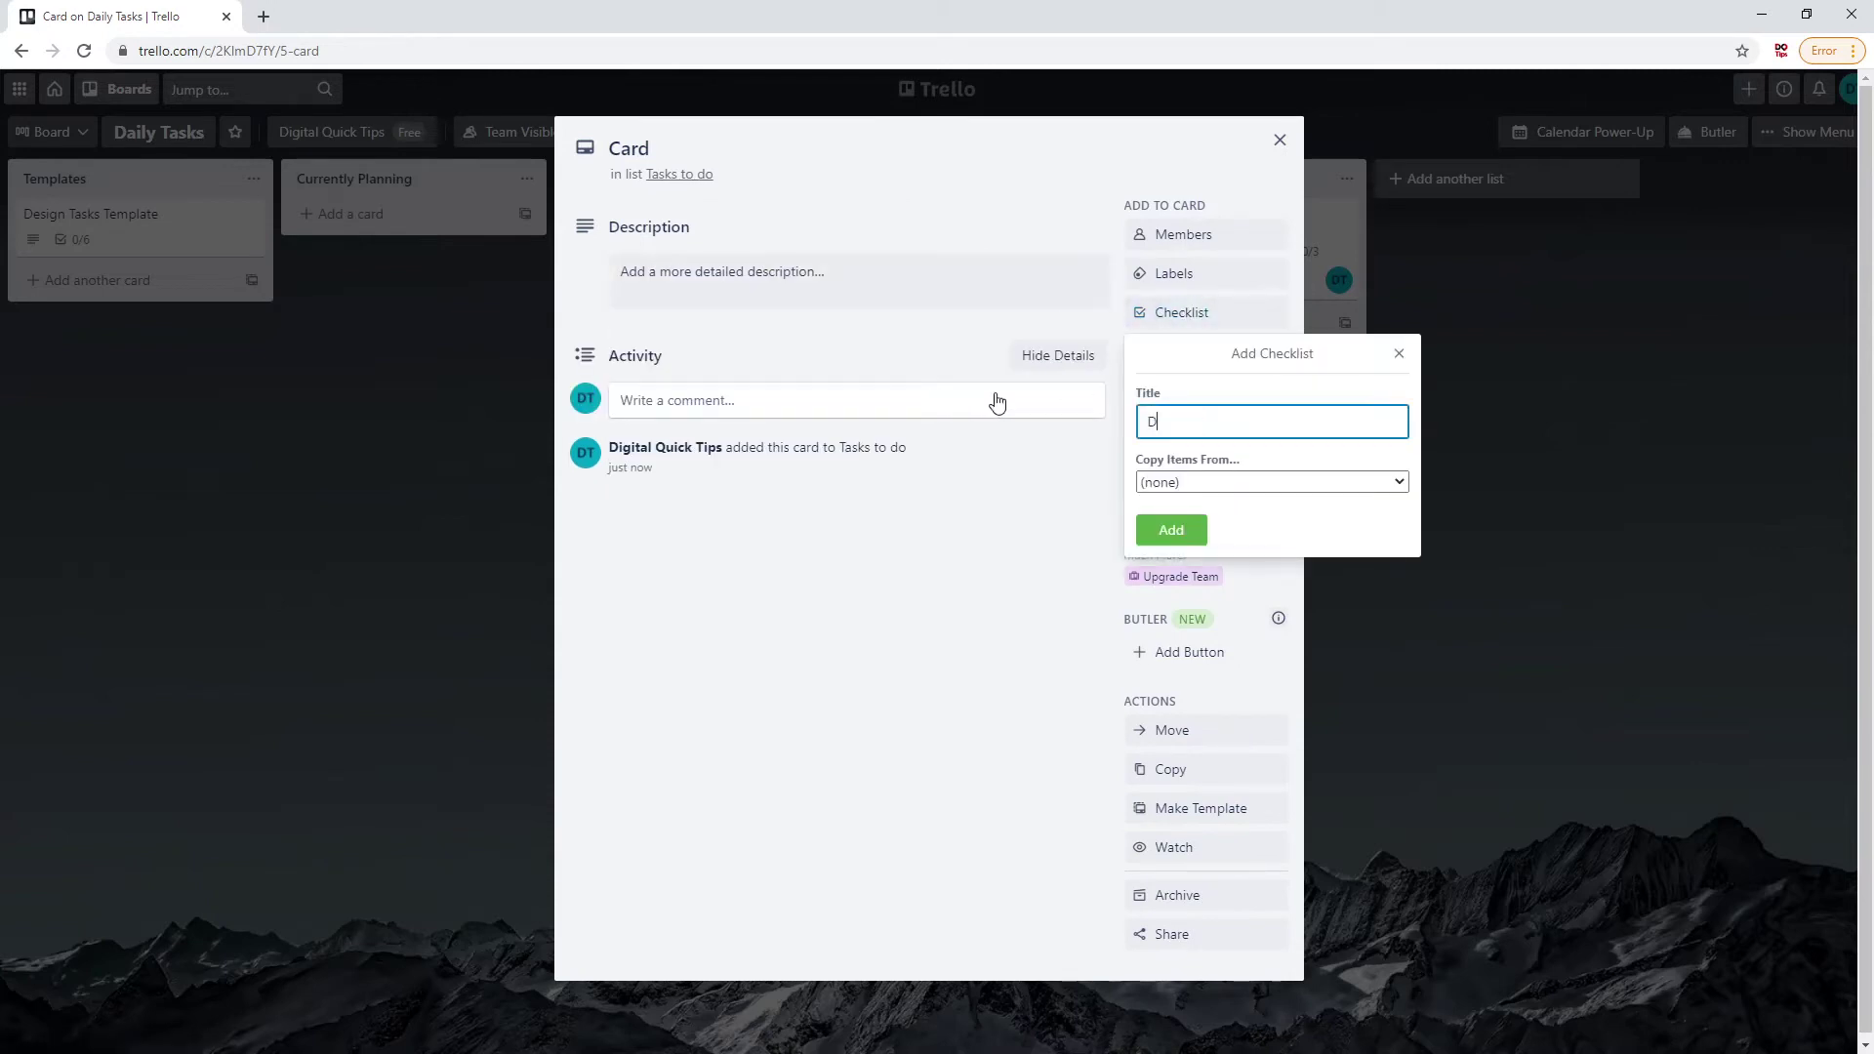
type("esign Tasks")
left_click(1188, 532)
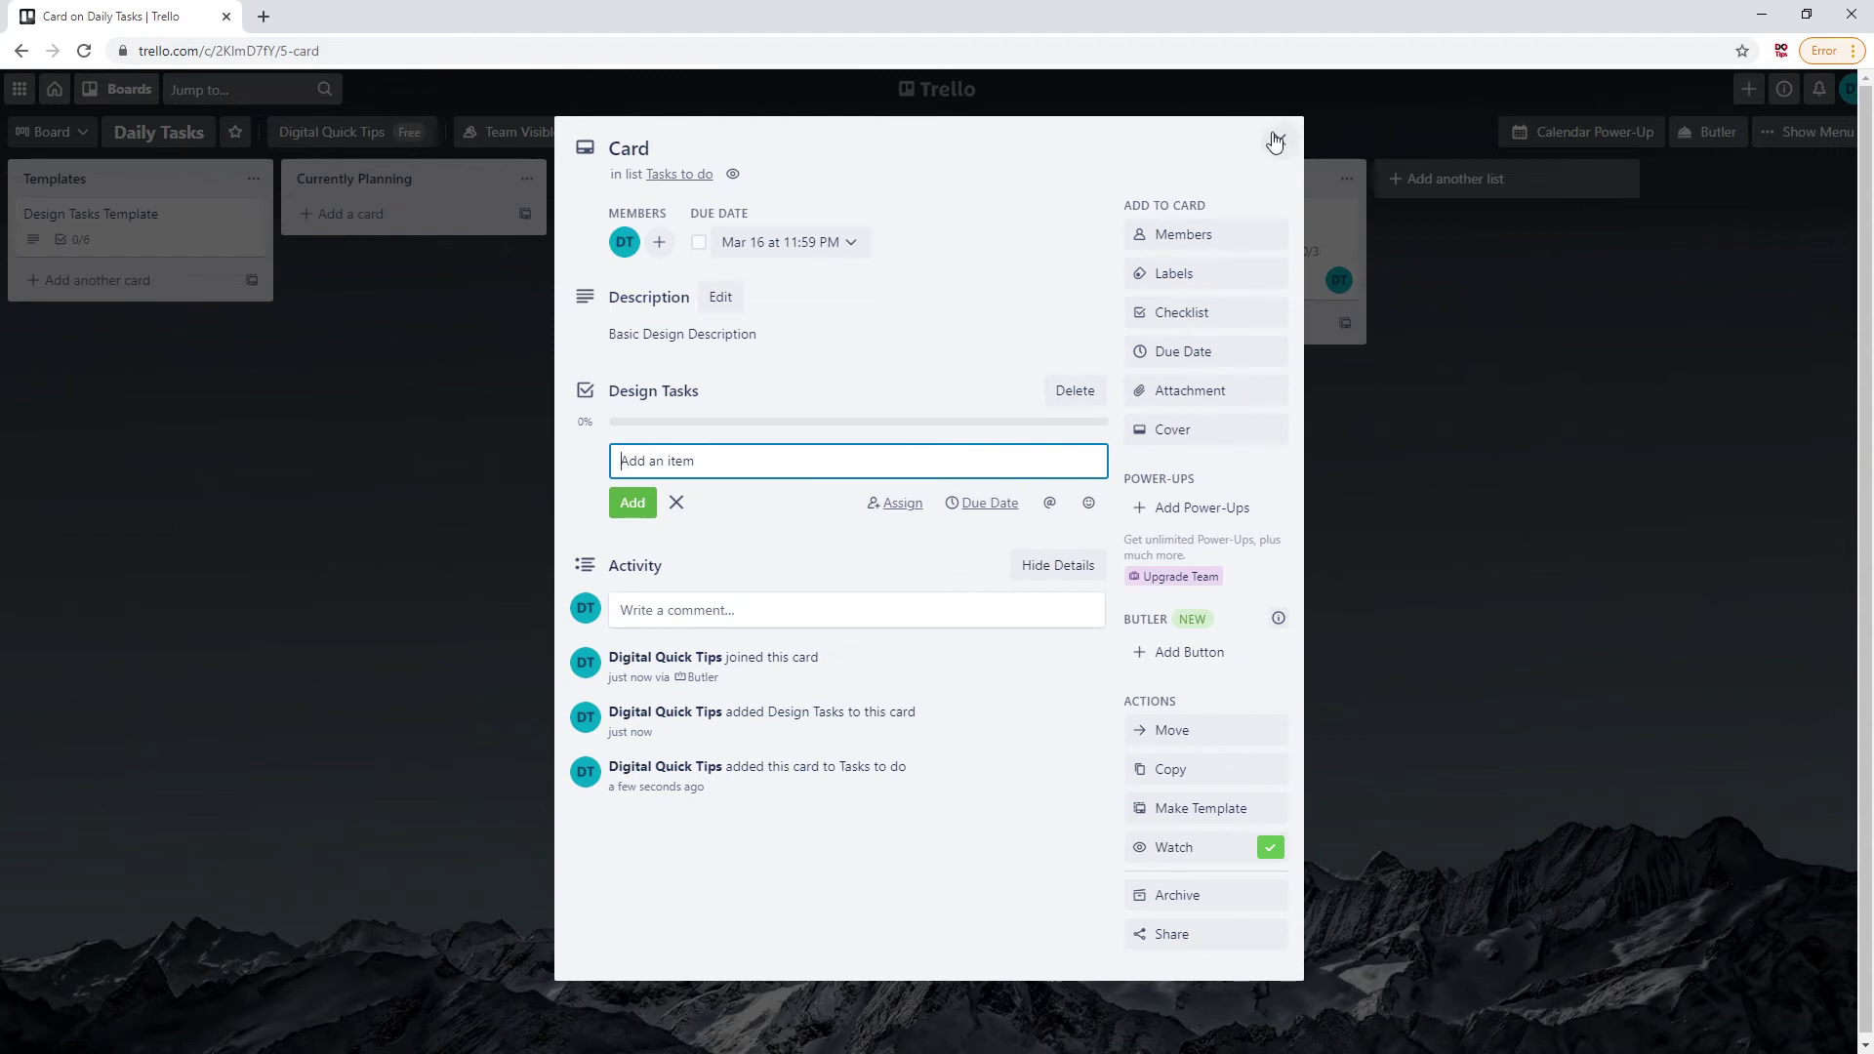
left_click(1278, 143)
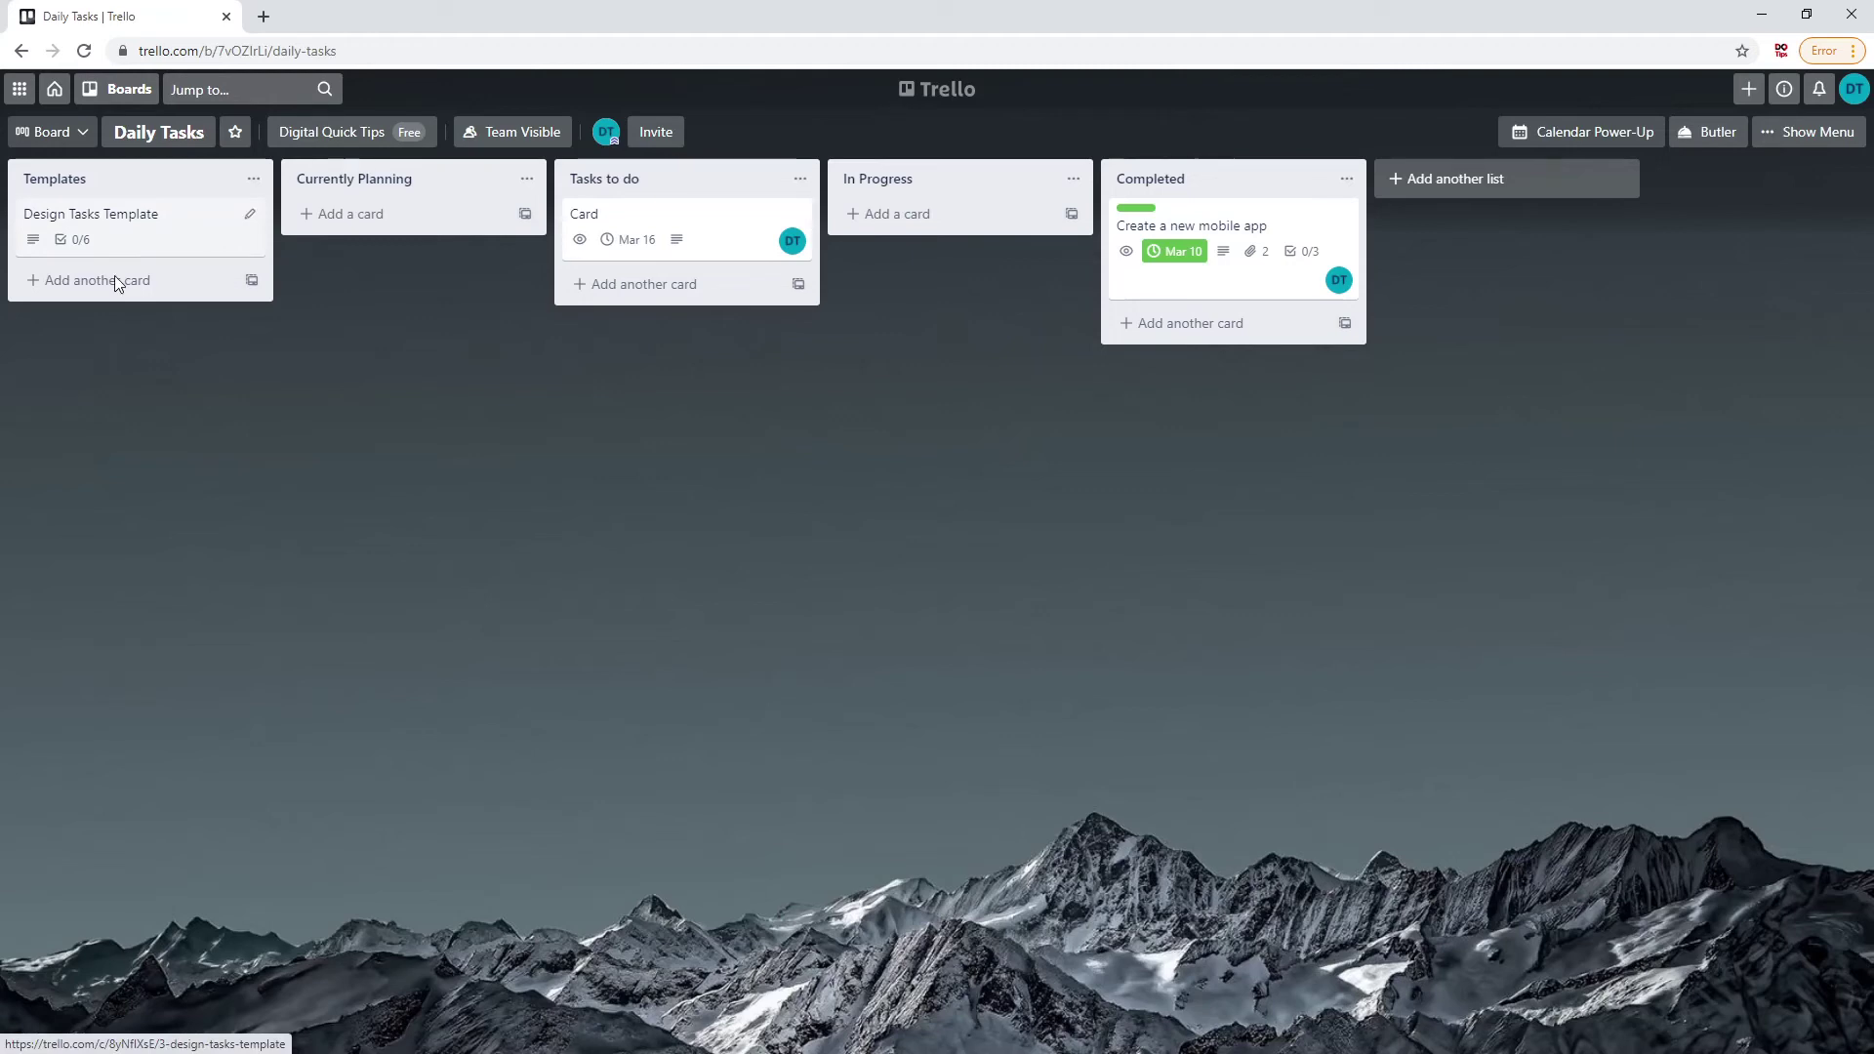
left_click(114, 233)
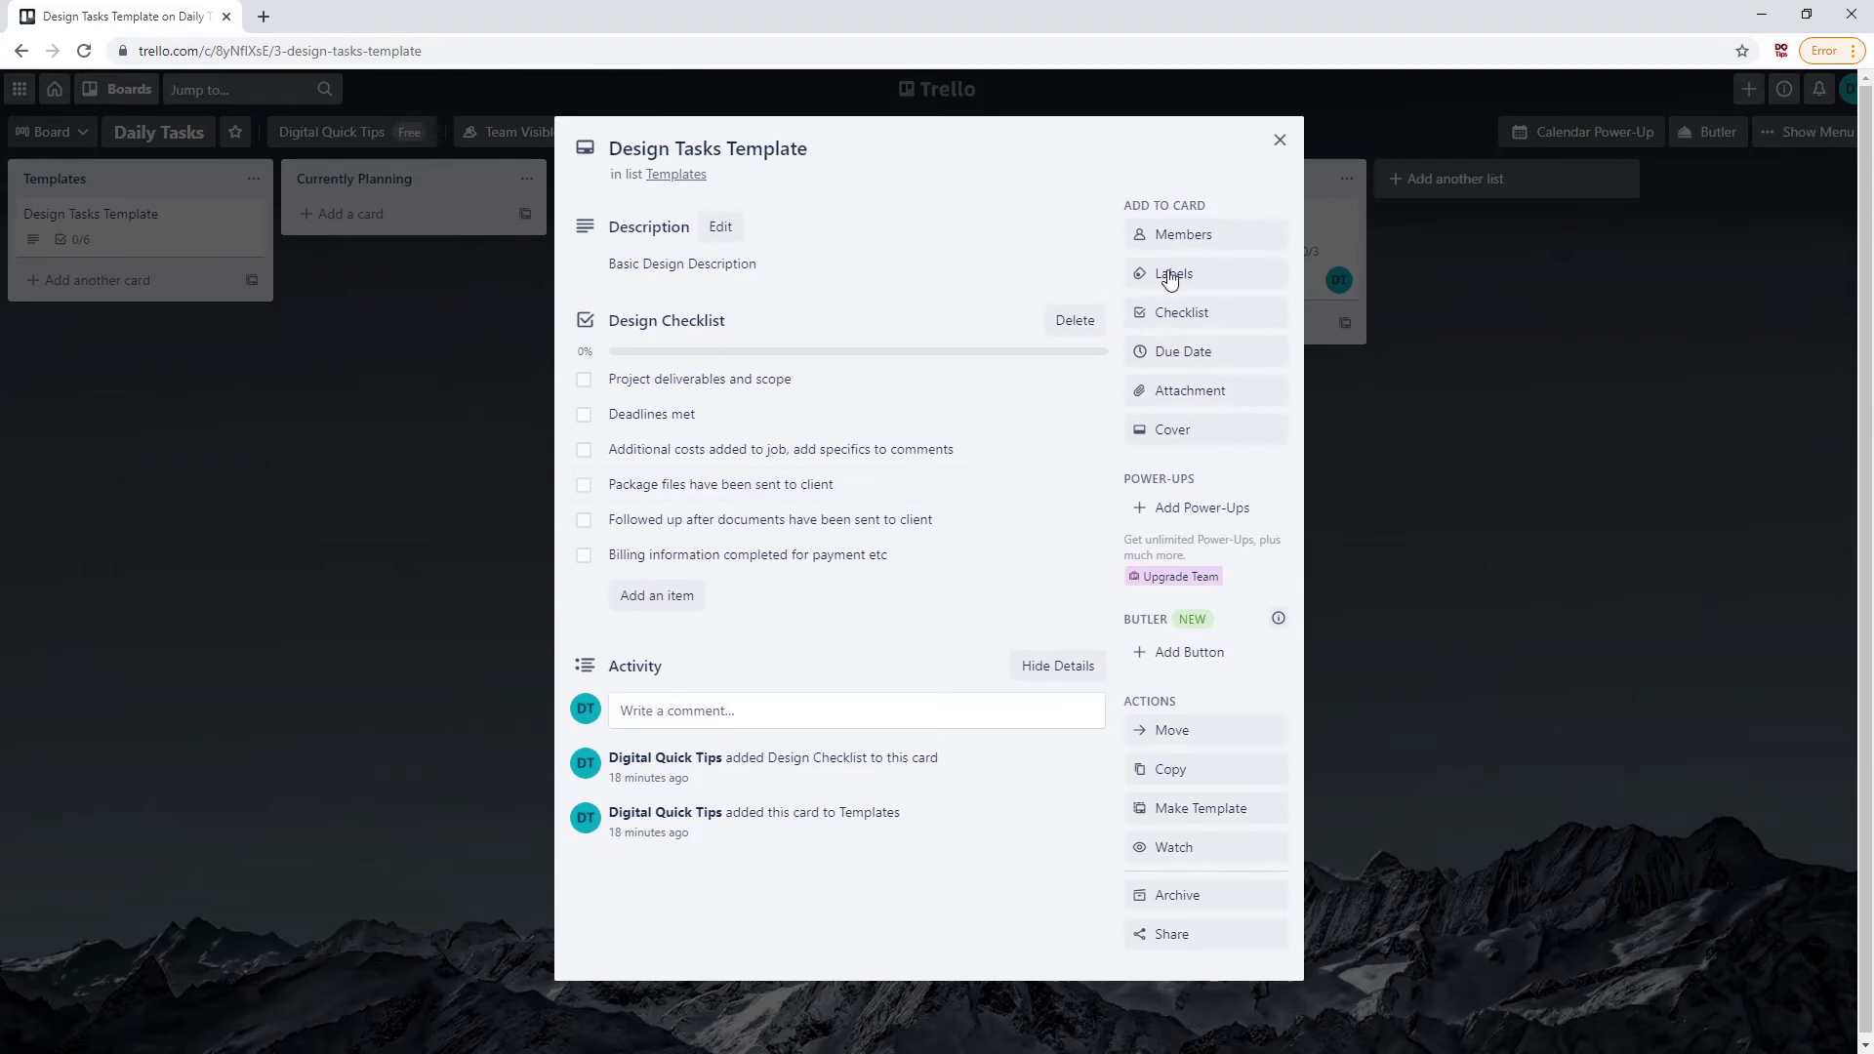
left_click(1282, 144)
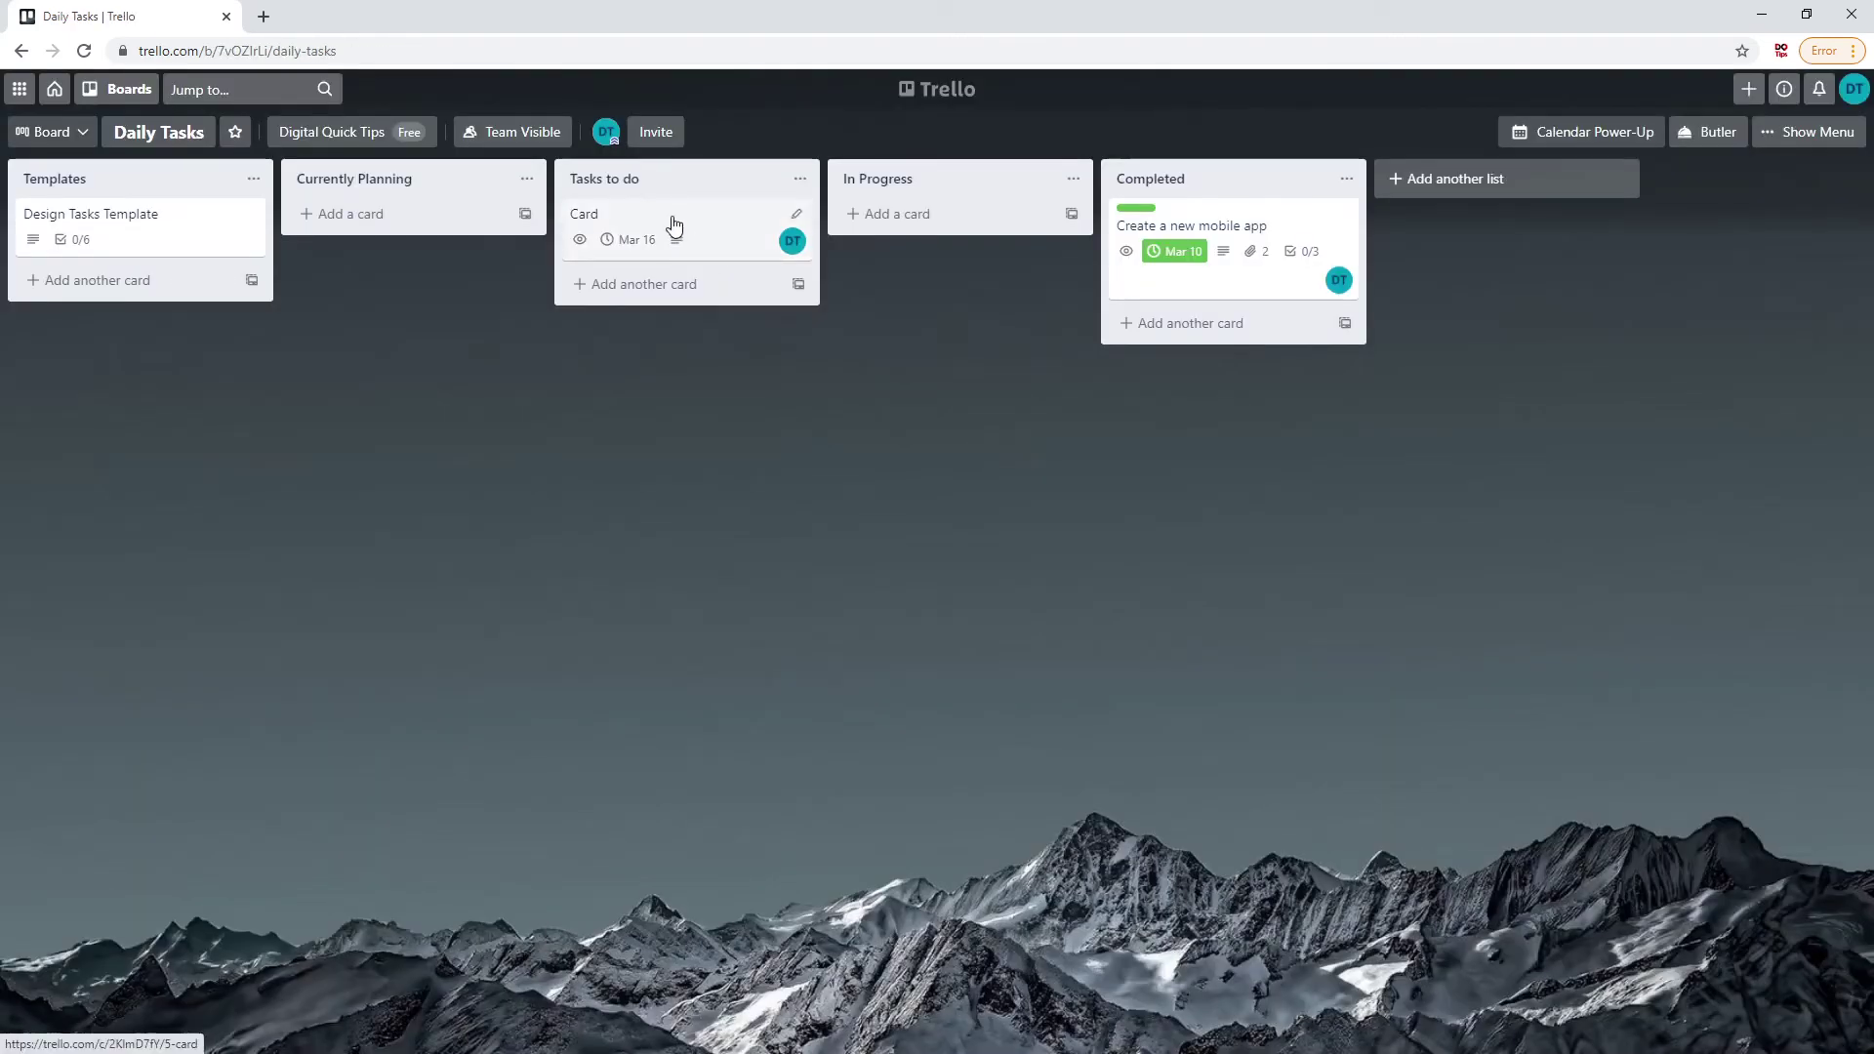
left_click(673, 225)
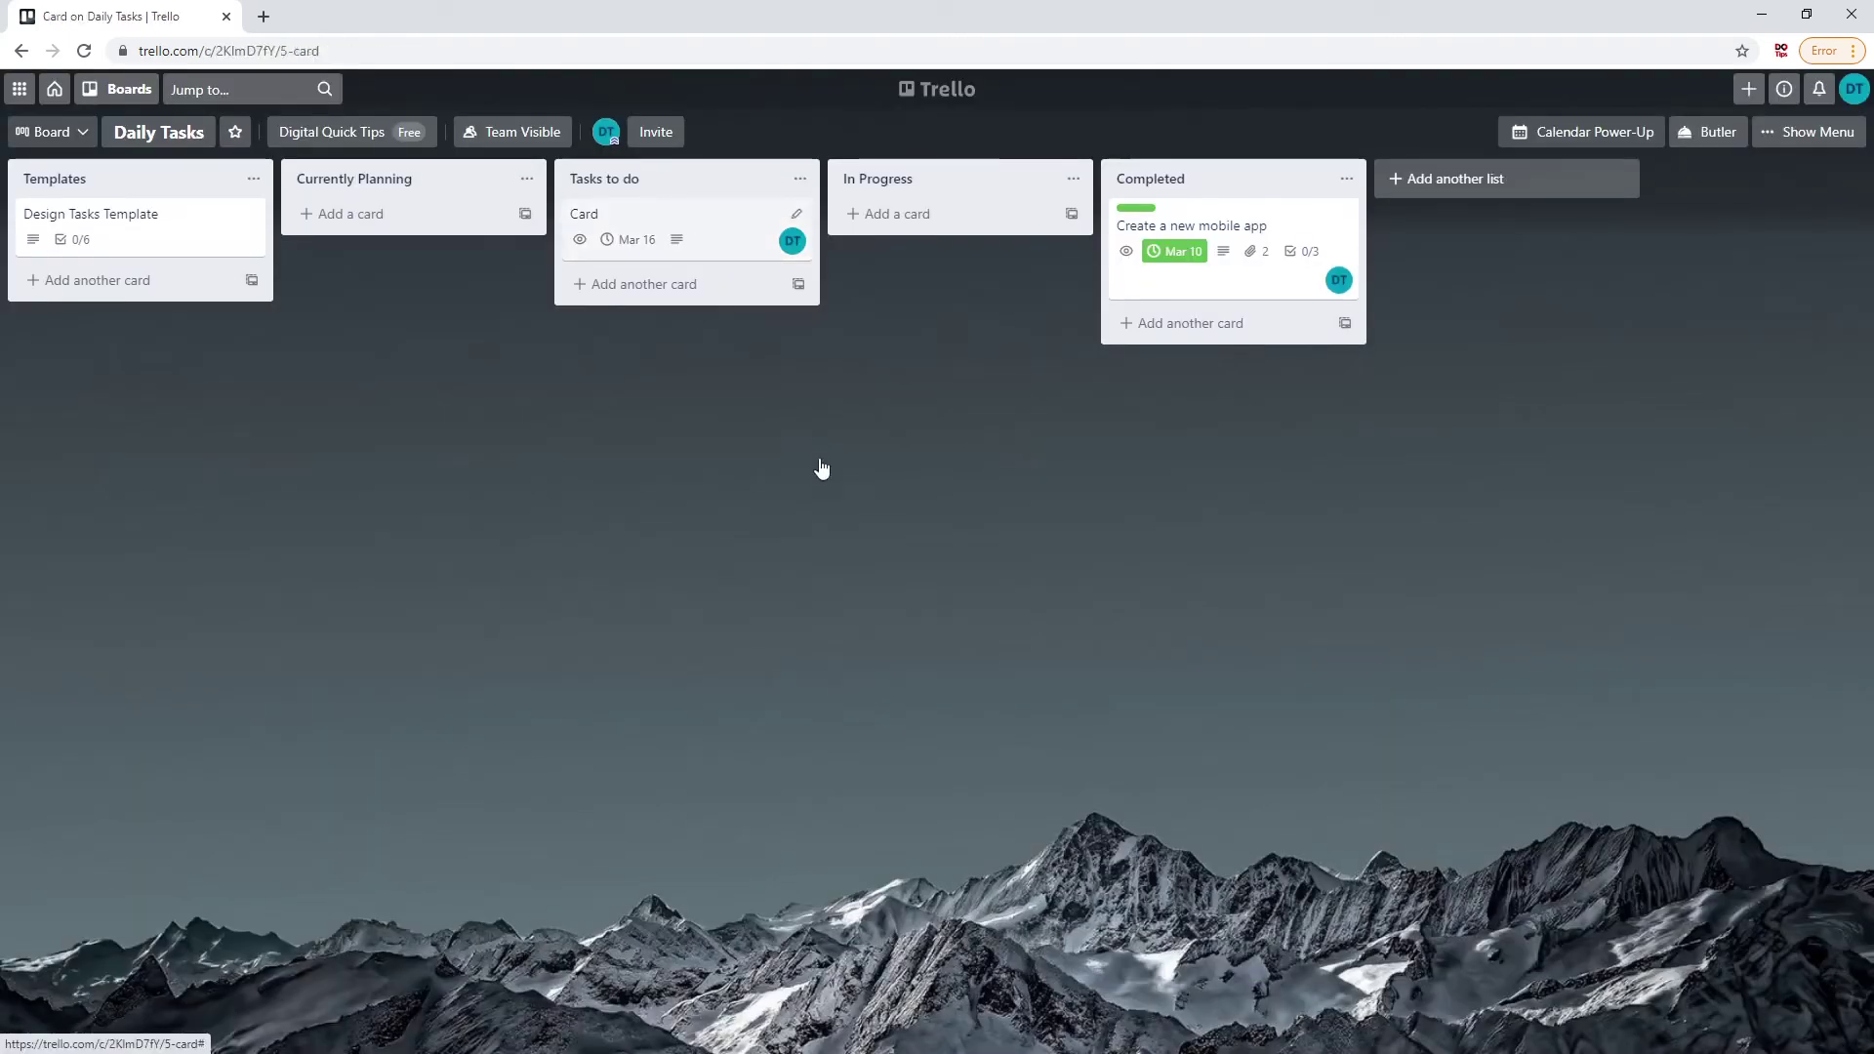
Step: Remove the member and clear the due date from Card
key("space")
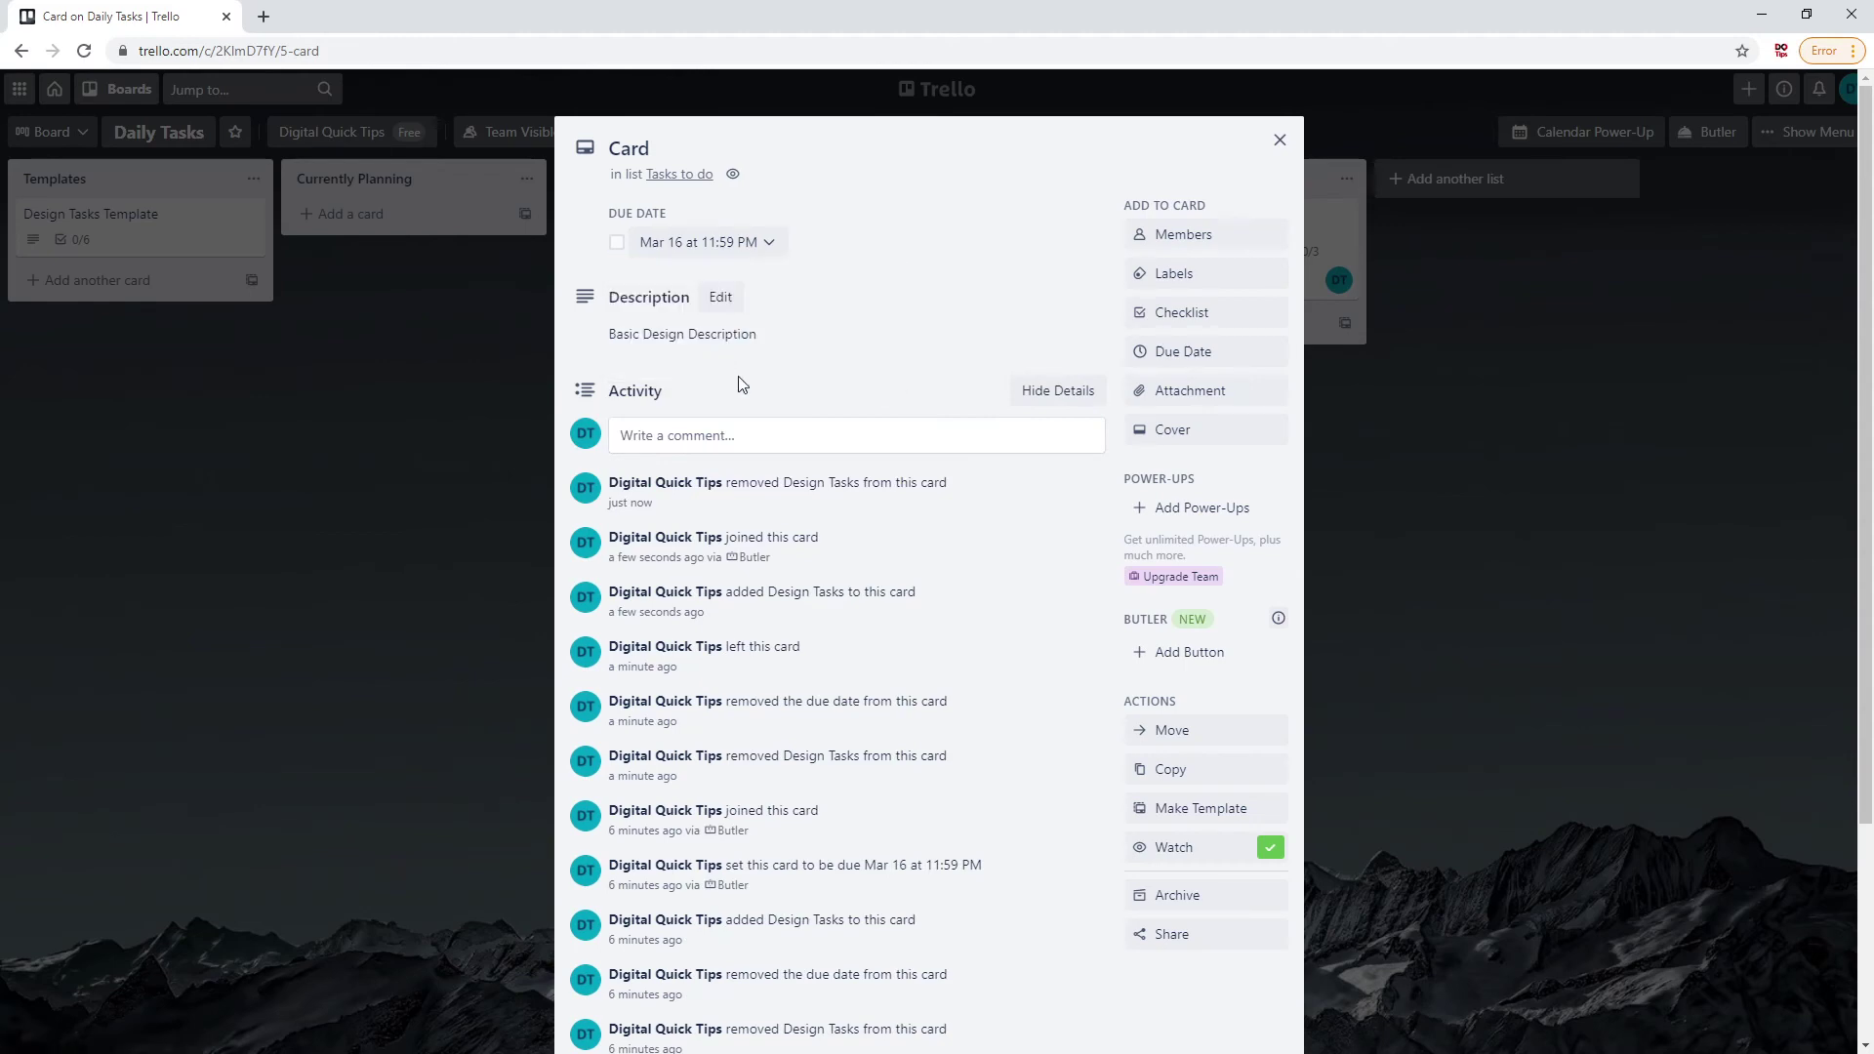
left_click(730, 243)
left_click(788, 899)
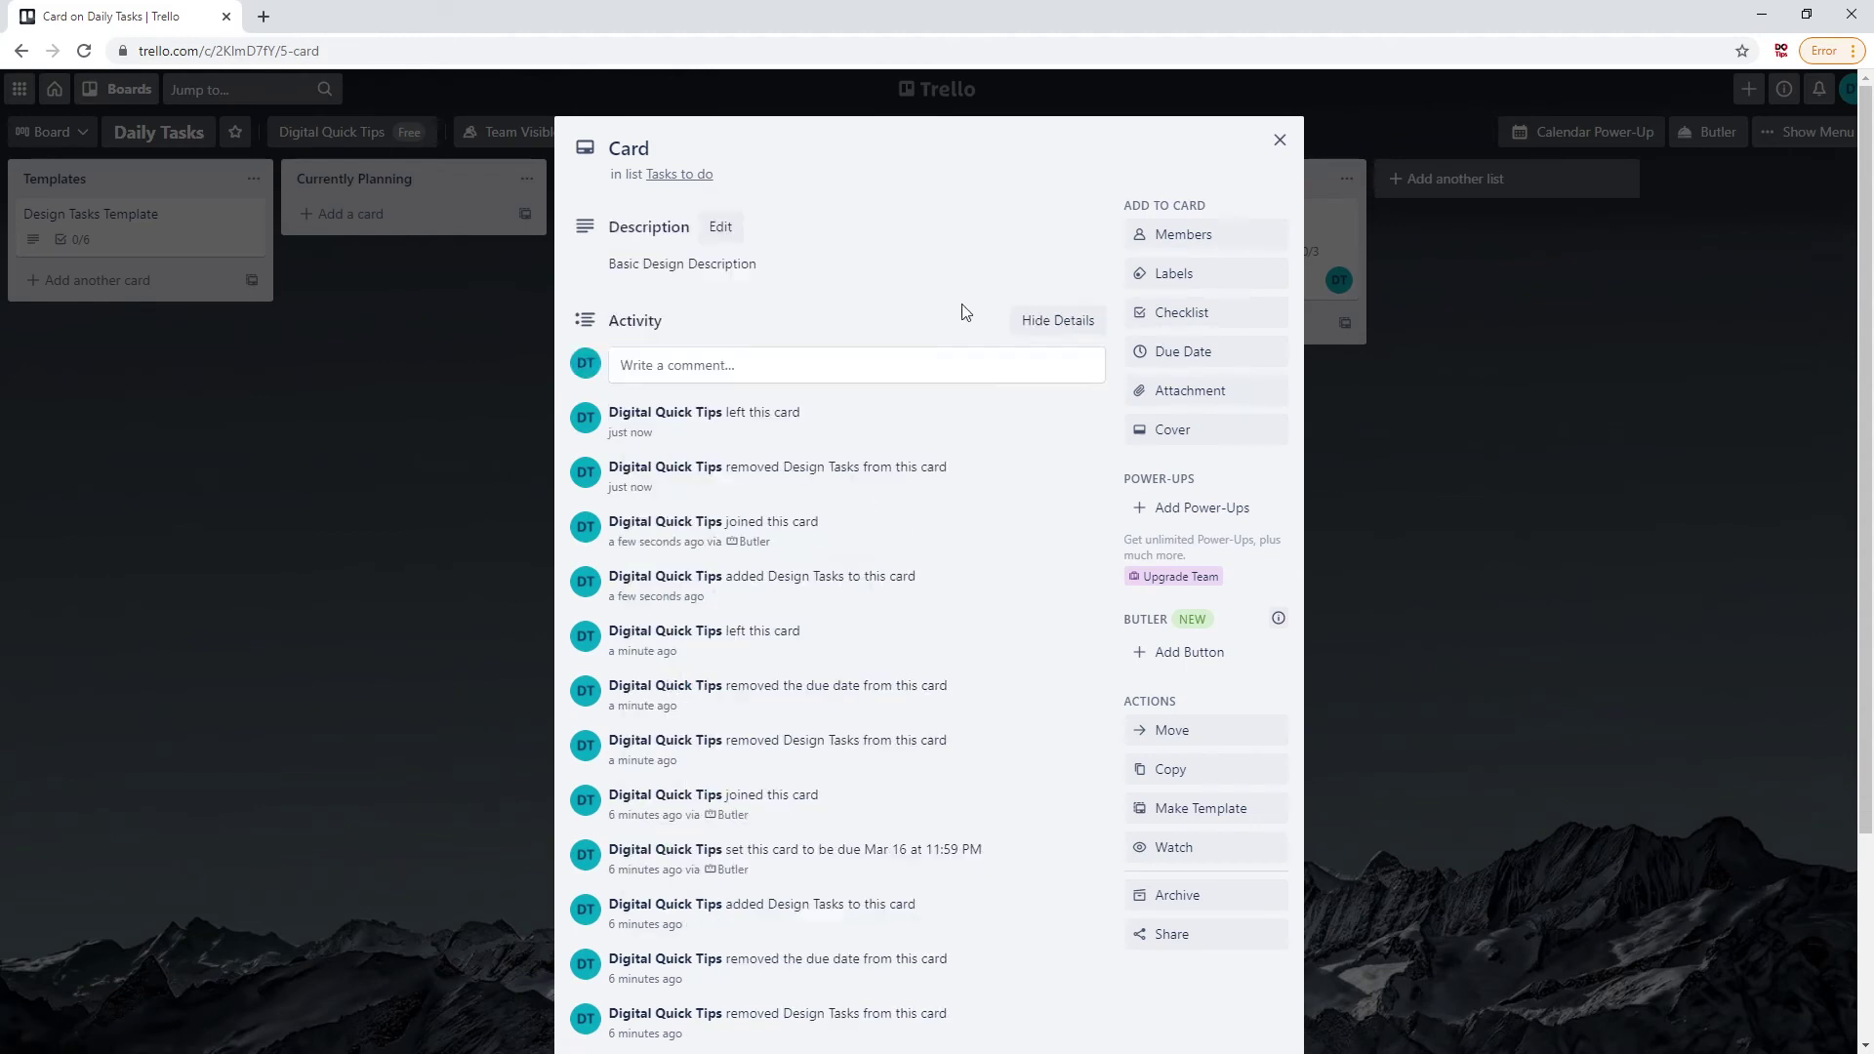
Step: Re-add a 'Design Tasks' checklist with items copied from Design Checklist
left_click(1208, 314)
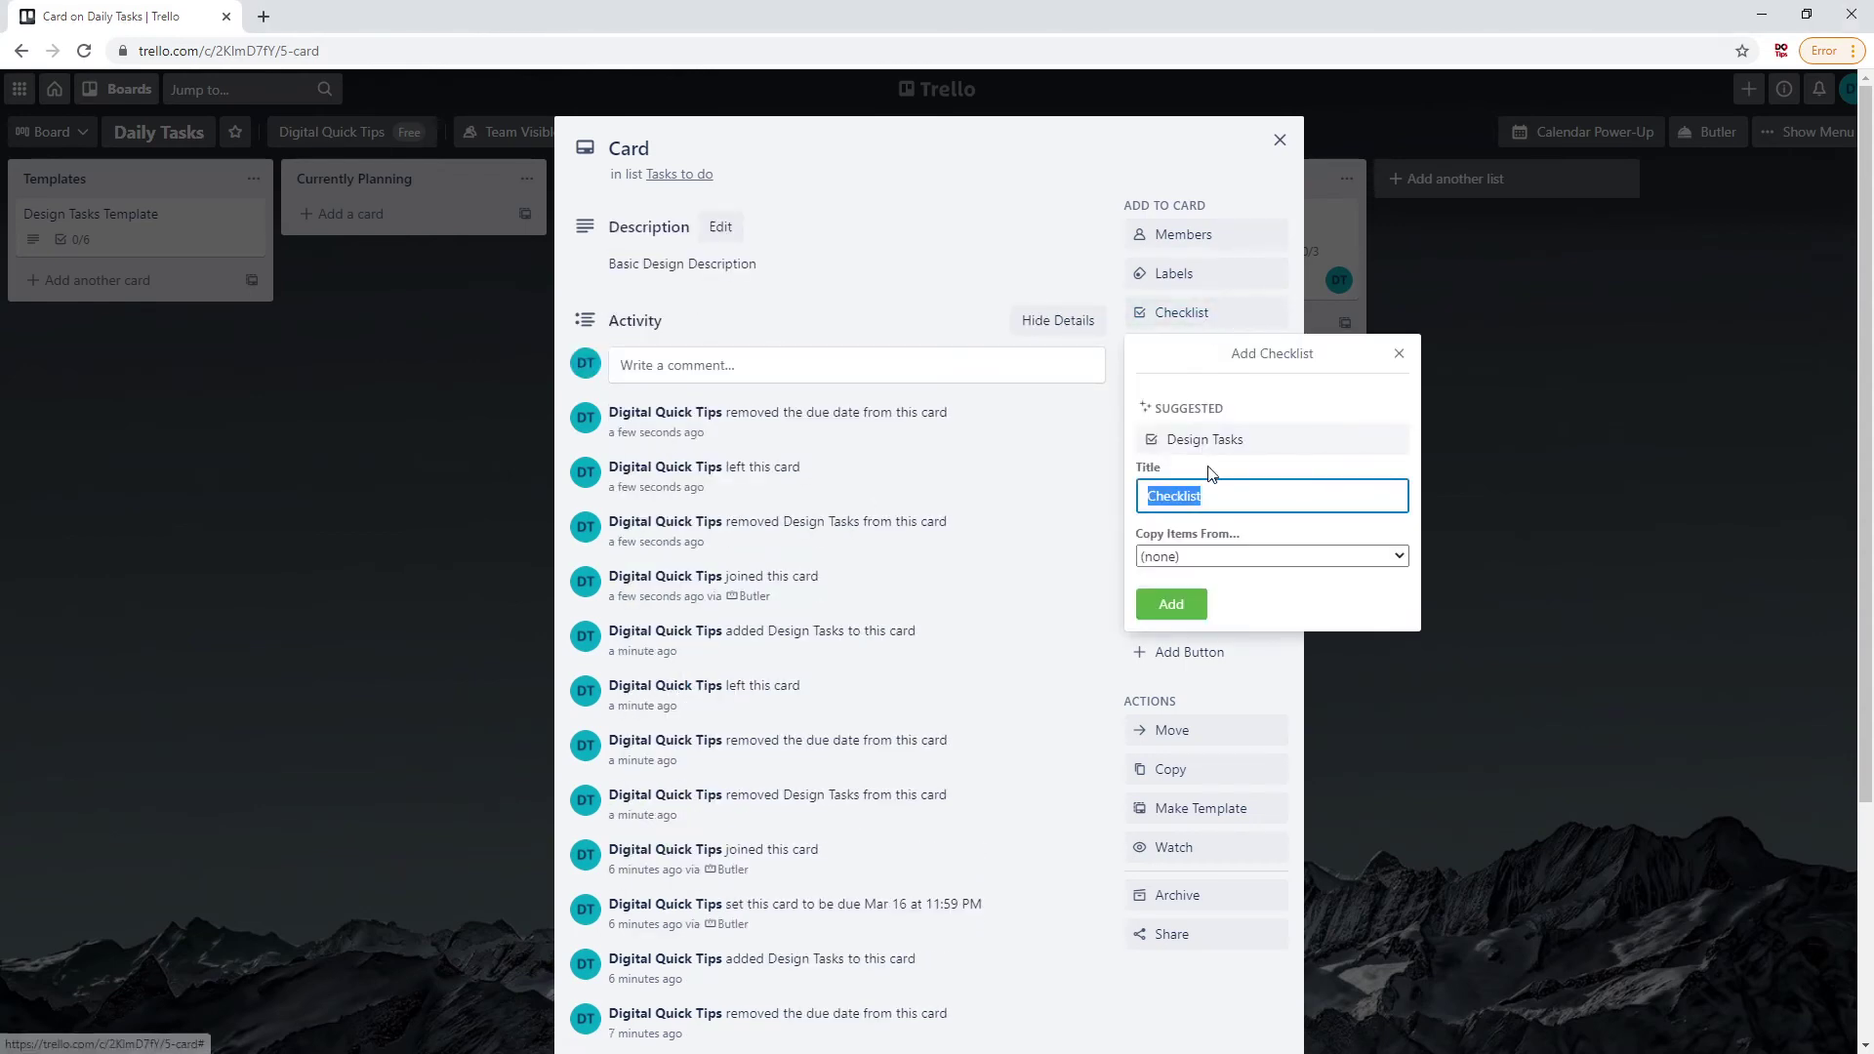
type("Design Tasks")
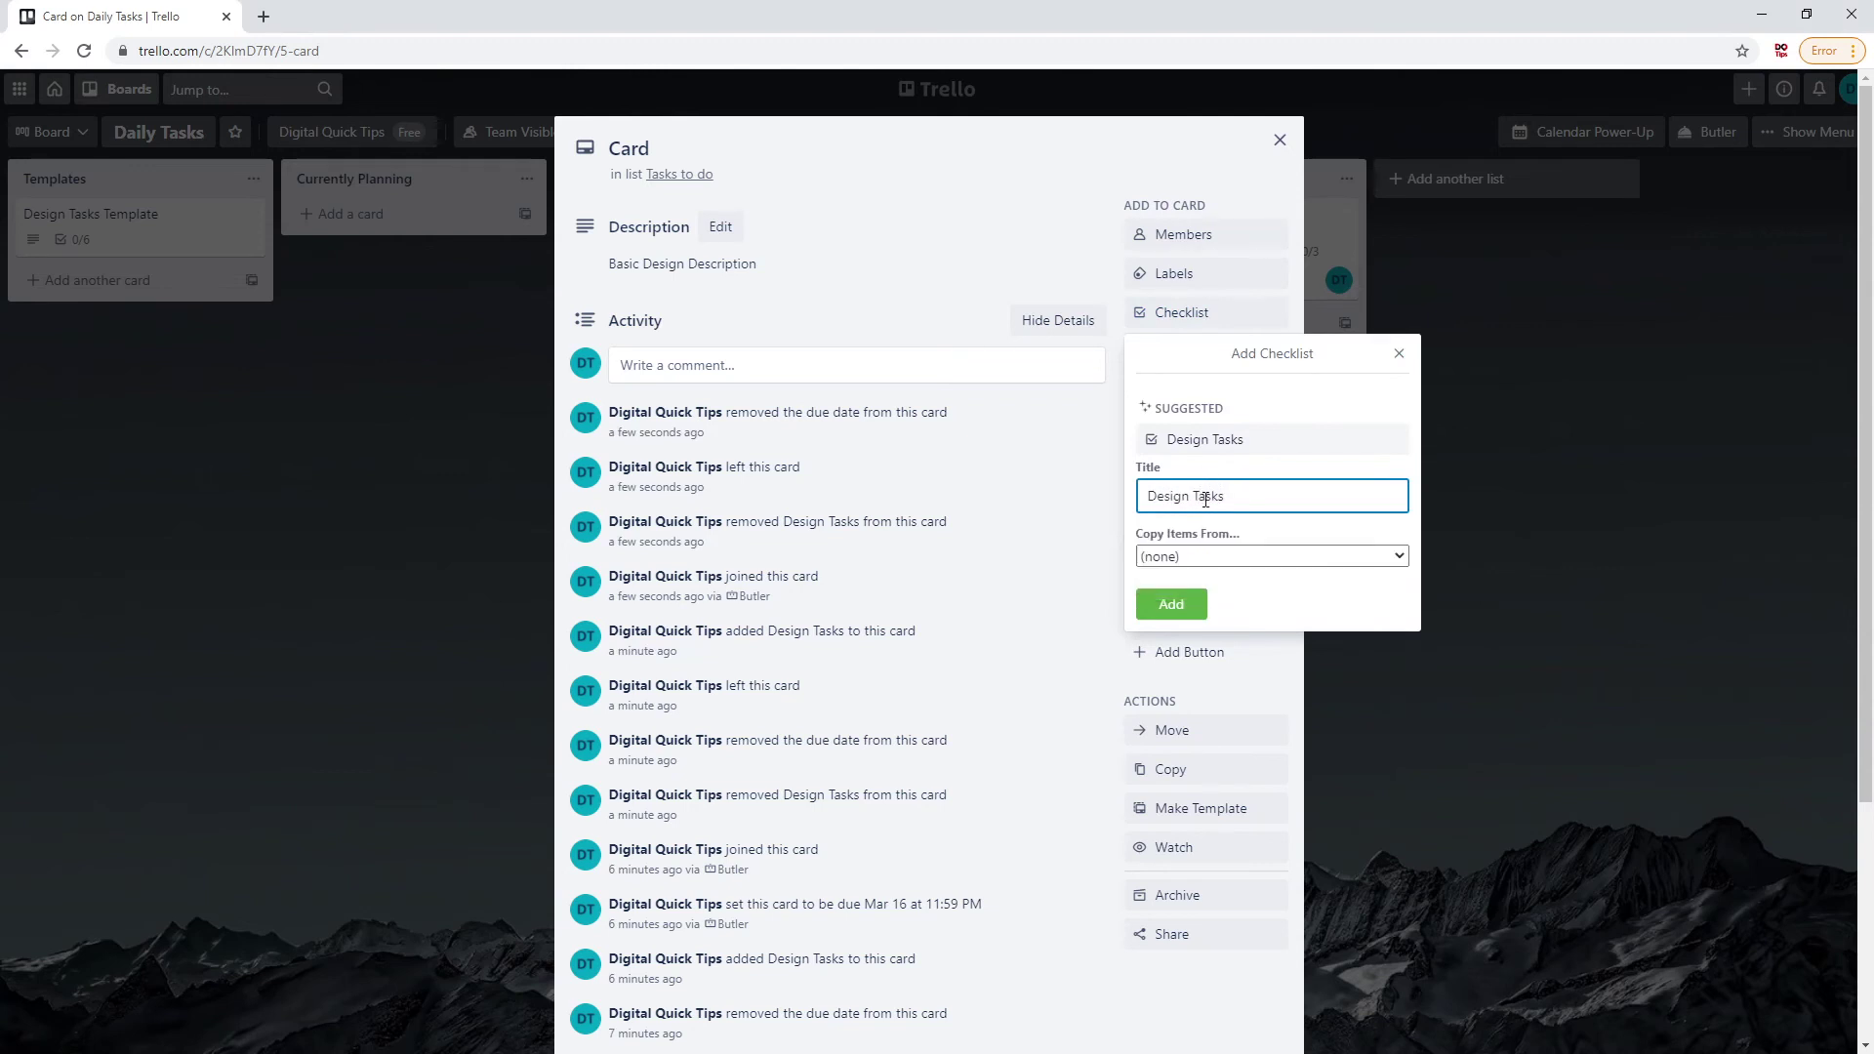
left_click(1199, 557)
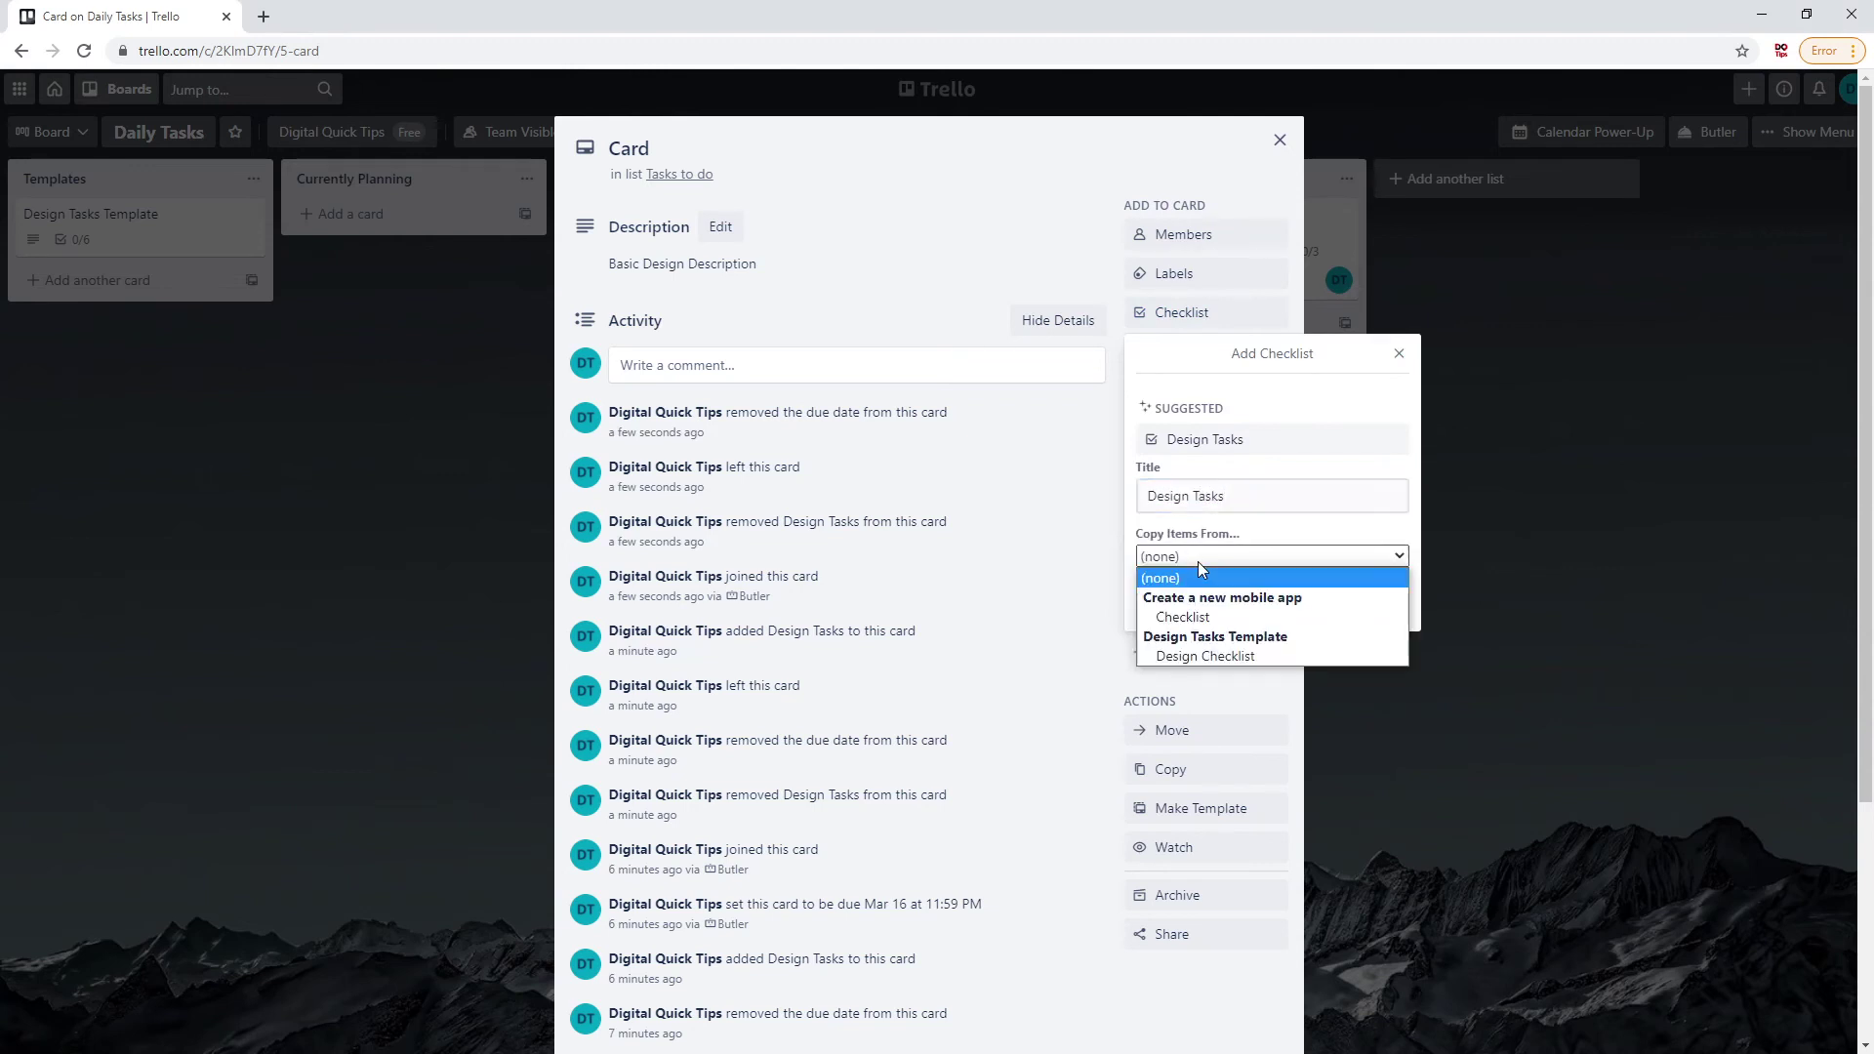
left_click(1191, 657)
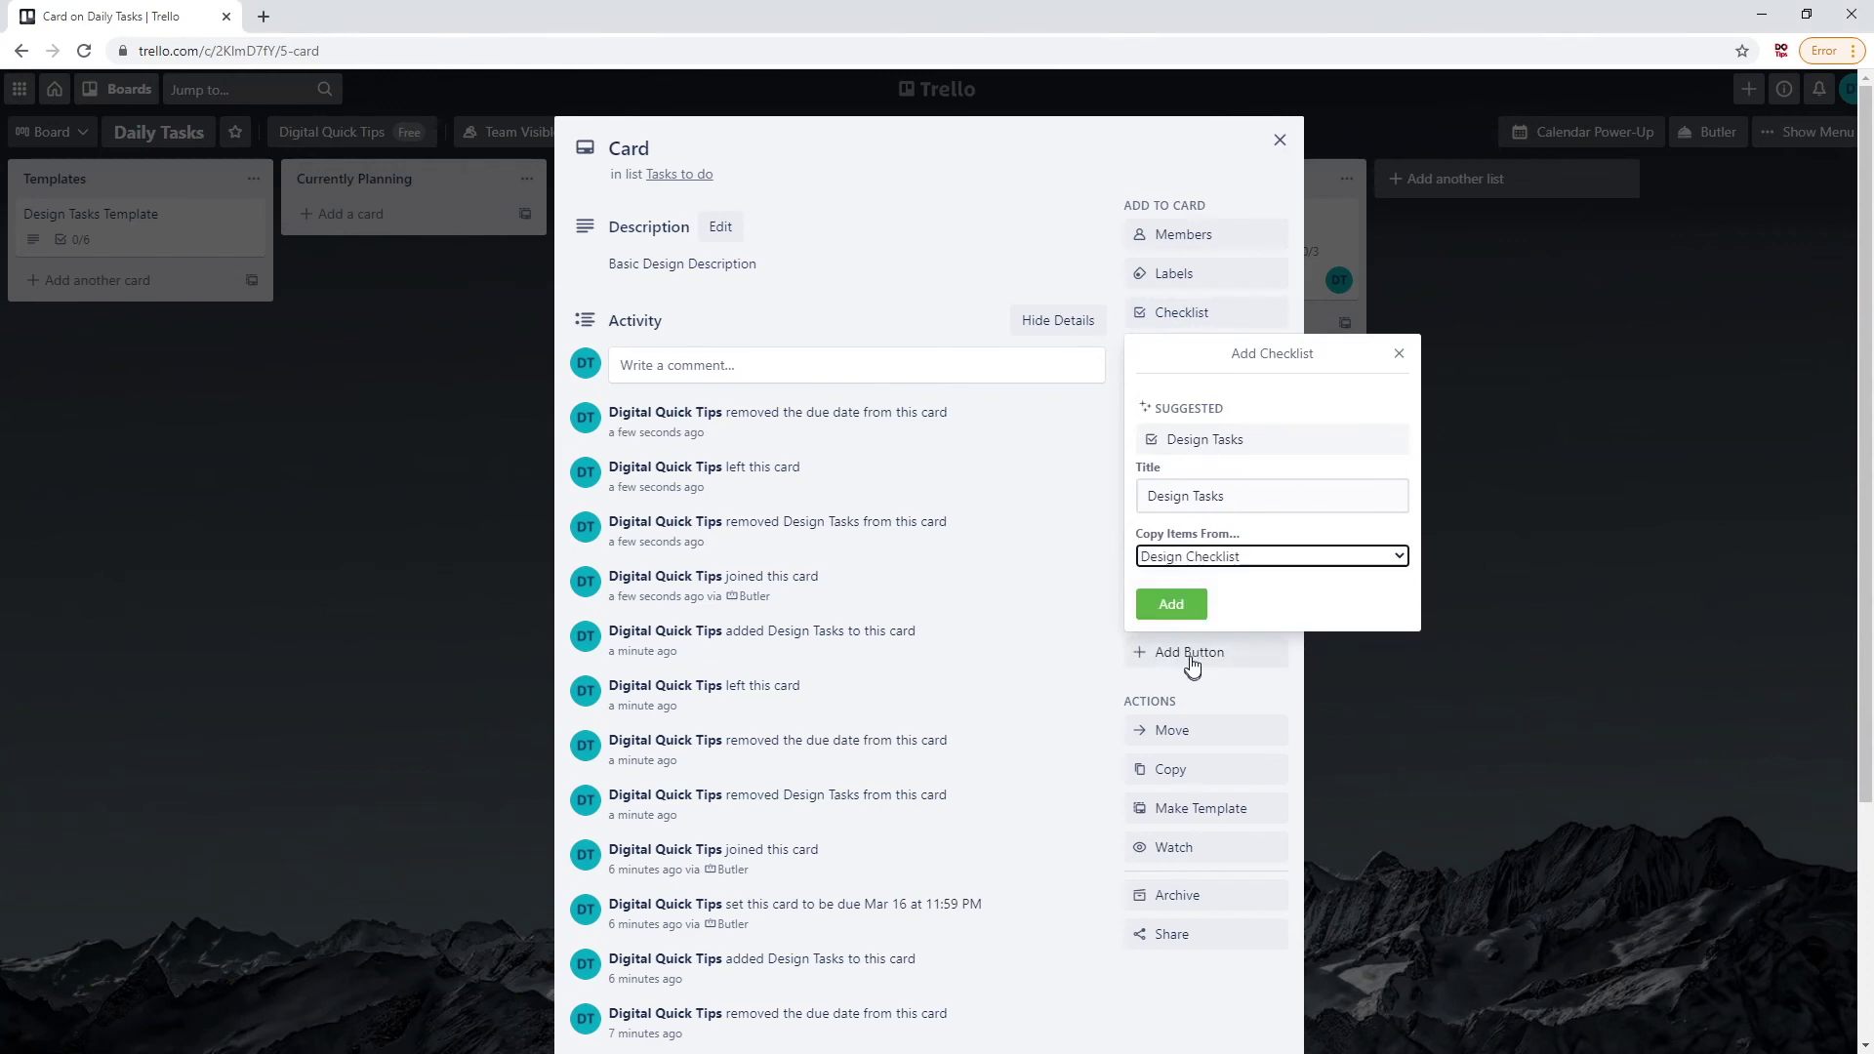
left_click(1171, 605)
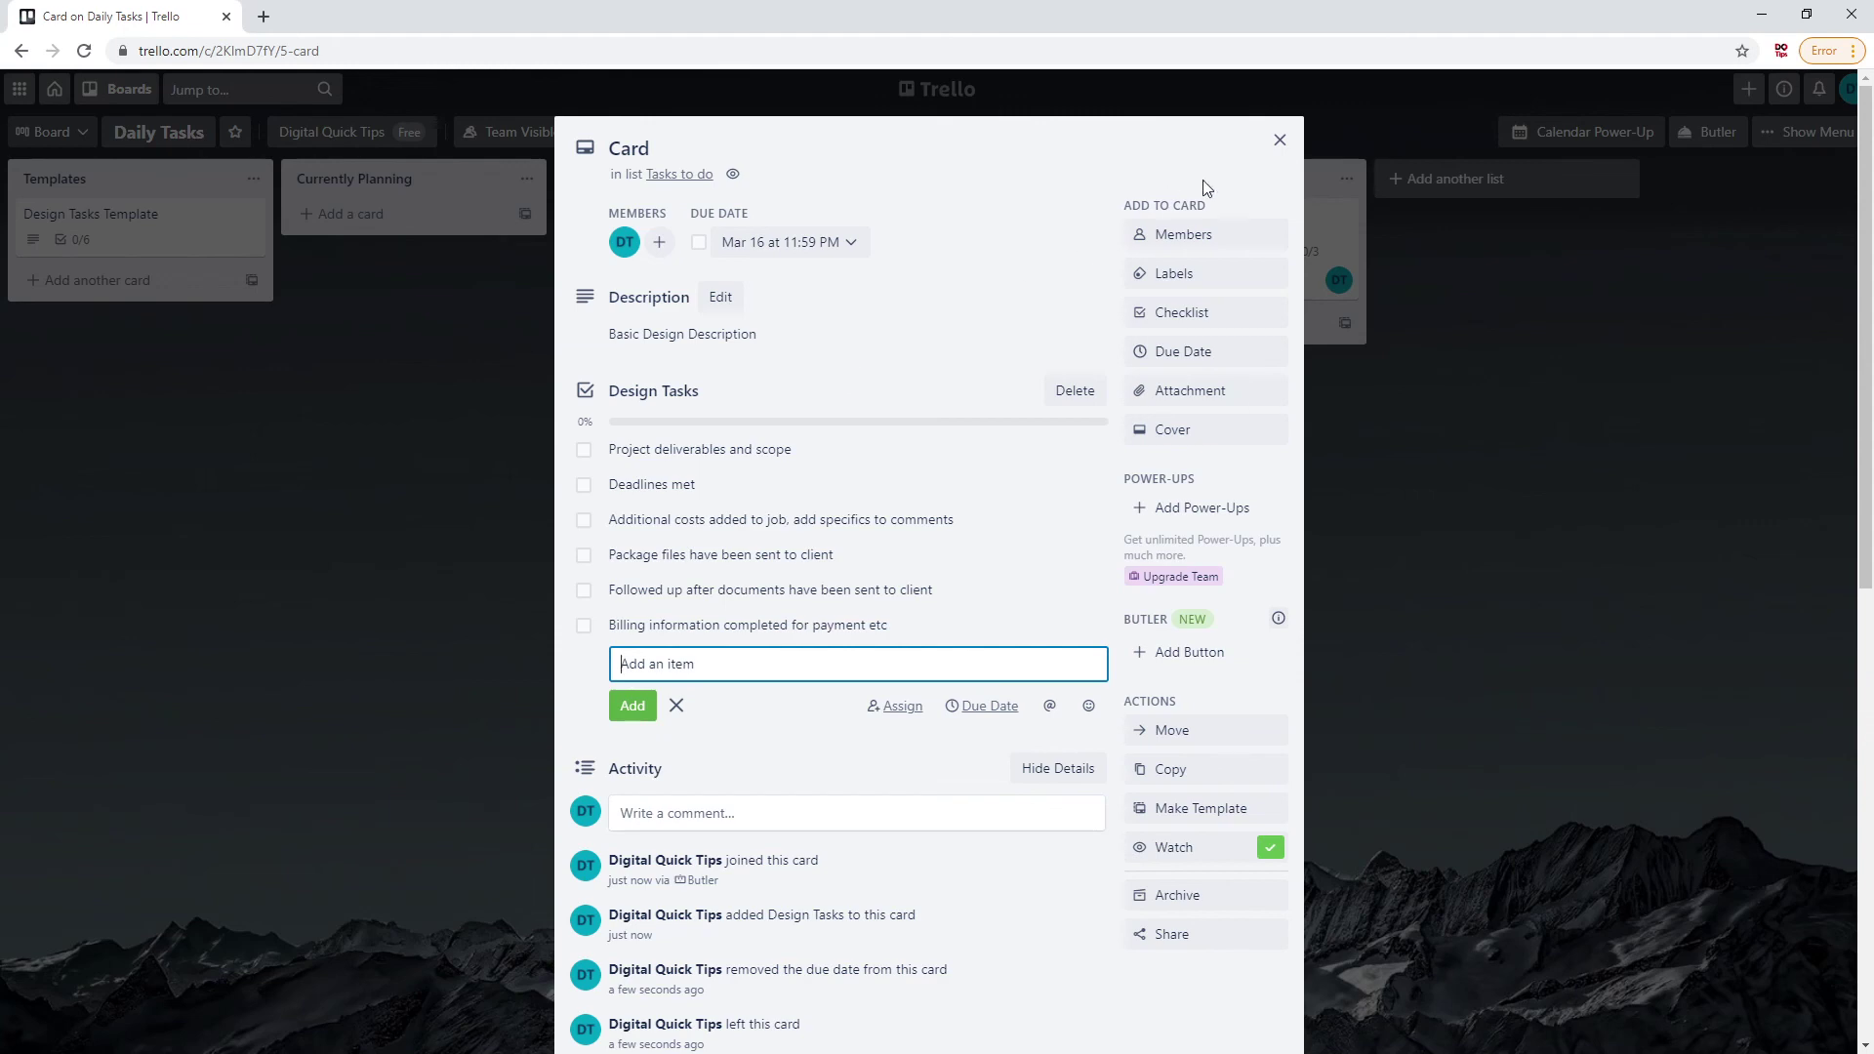
left_click(1279, 140)
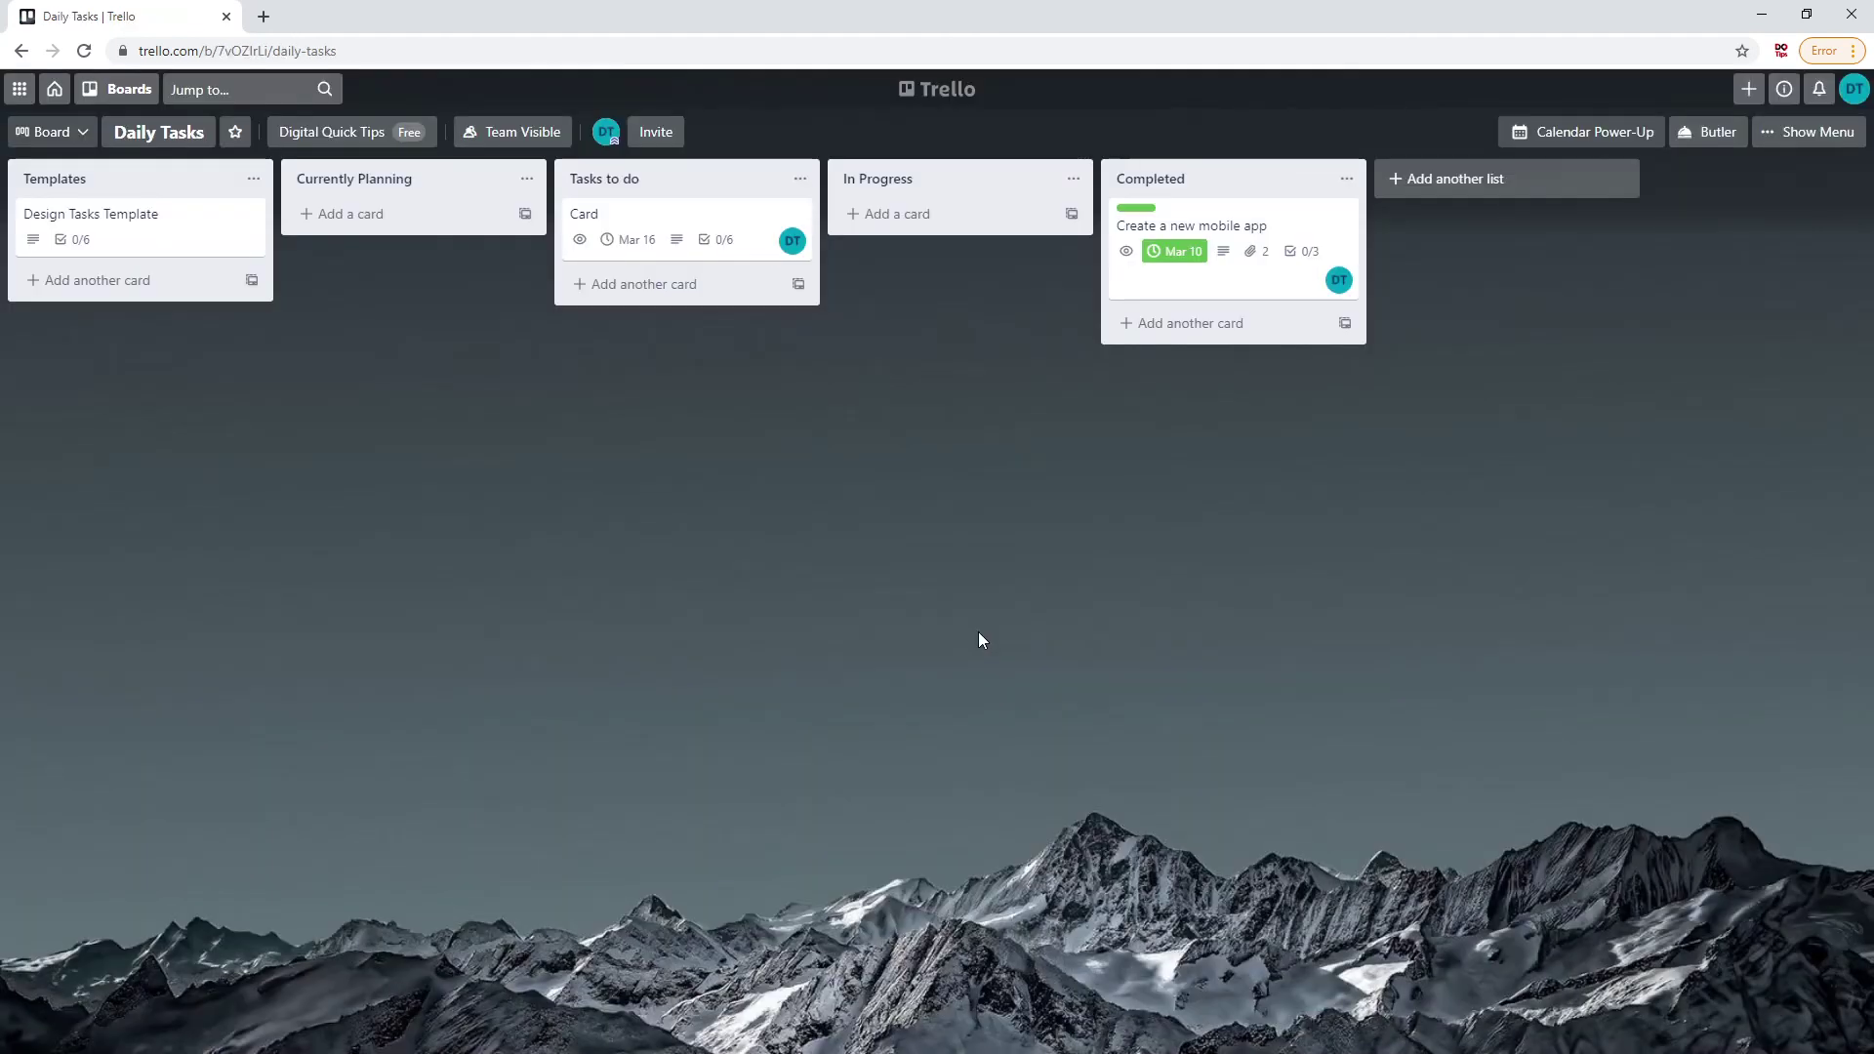